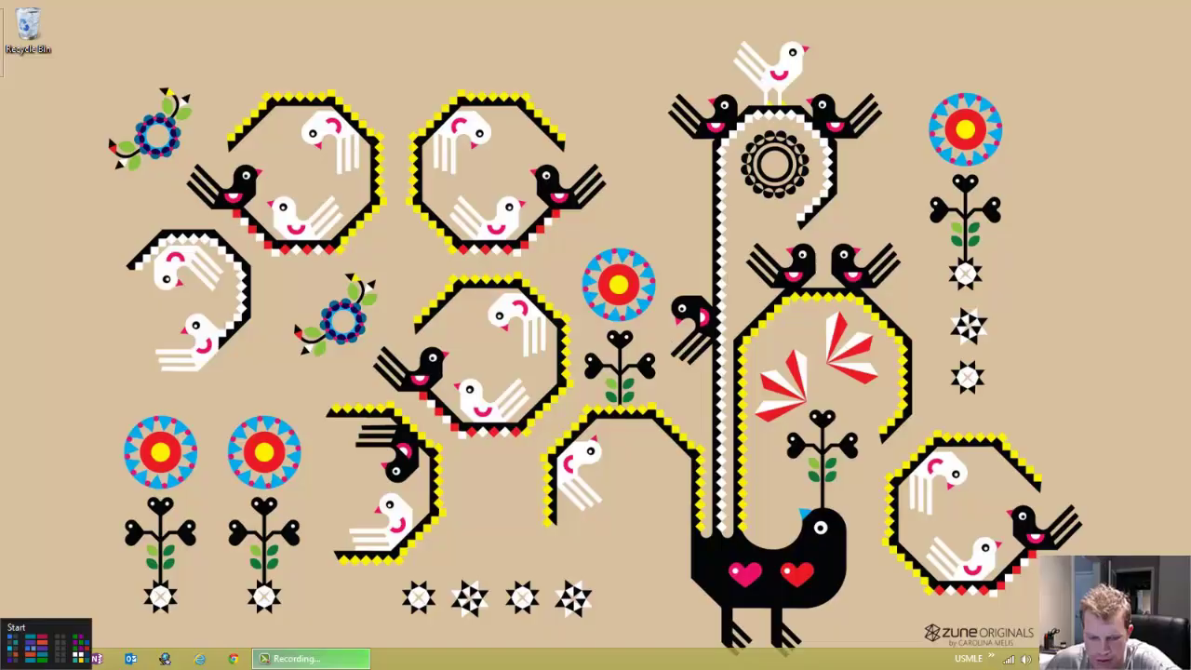
pyautogui.click(6, 663)
pyautogui.scroll(-3, 387, 400)
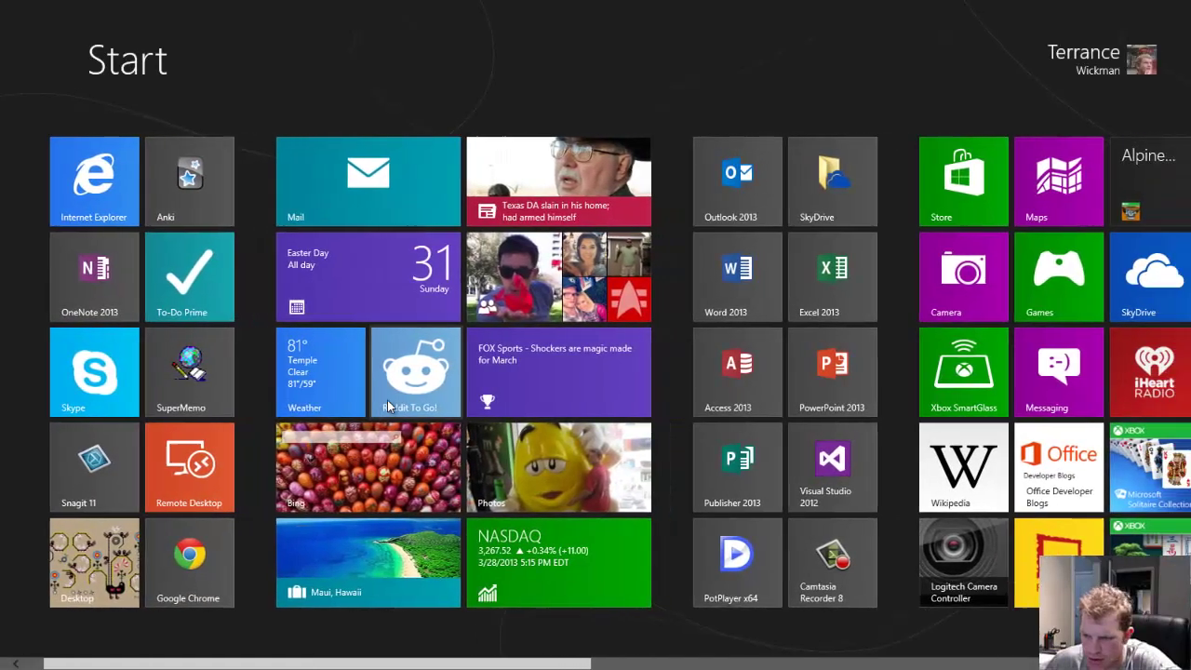
pyautogui.scroll(3, 276, 494)
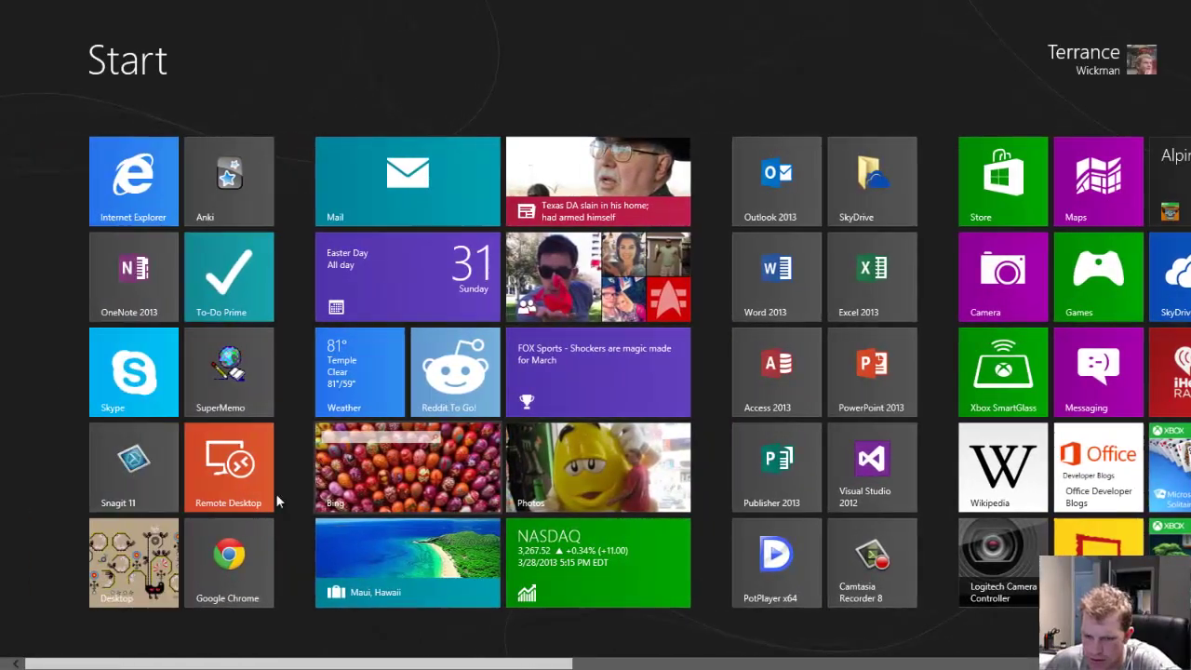
pyautogui.click(149, 596)
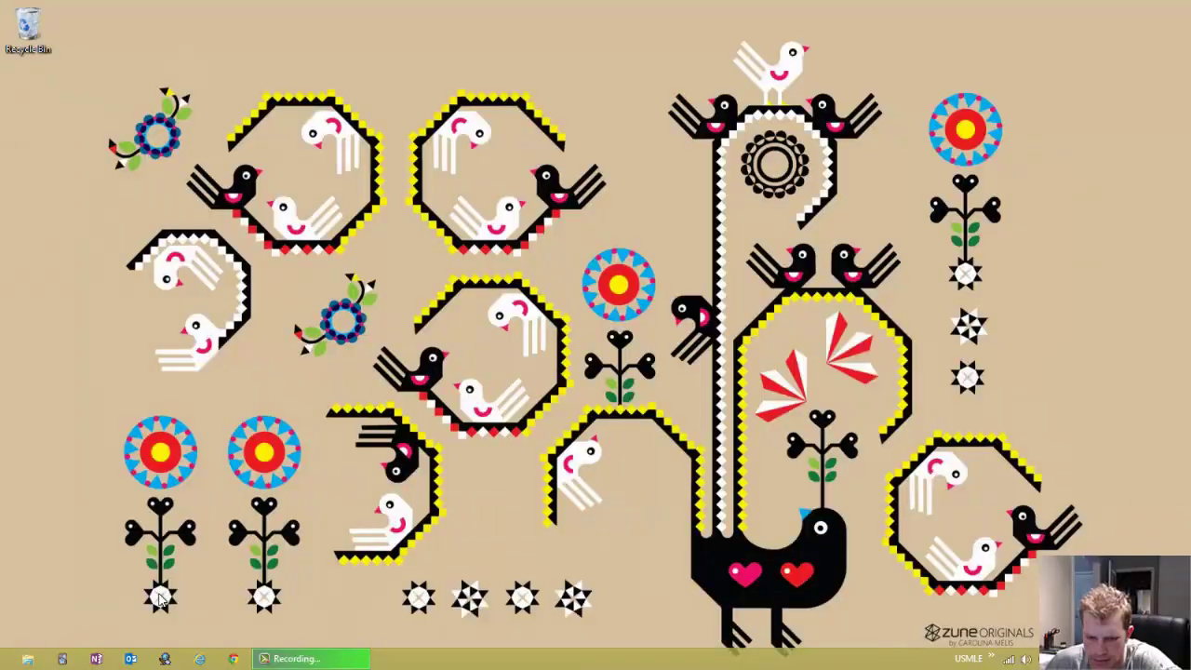
# - Switch to Chrome and open the Free Medical Spell Checker For Microsoft Word page from the Research bookmarks
pyautogui.click(233, 659)
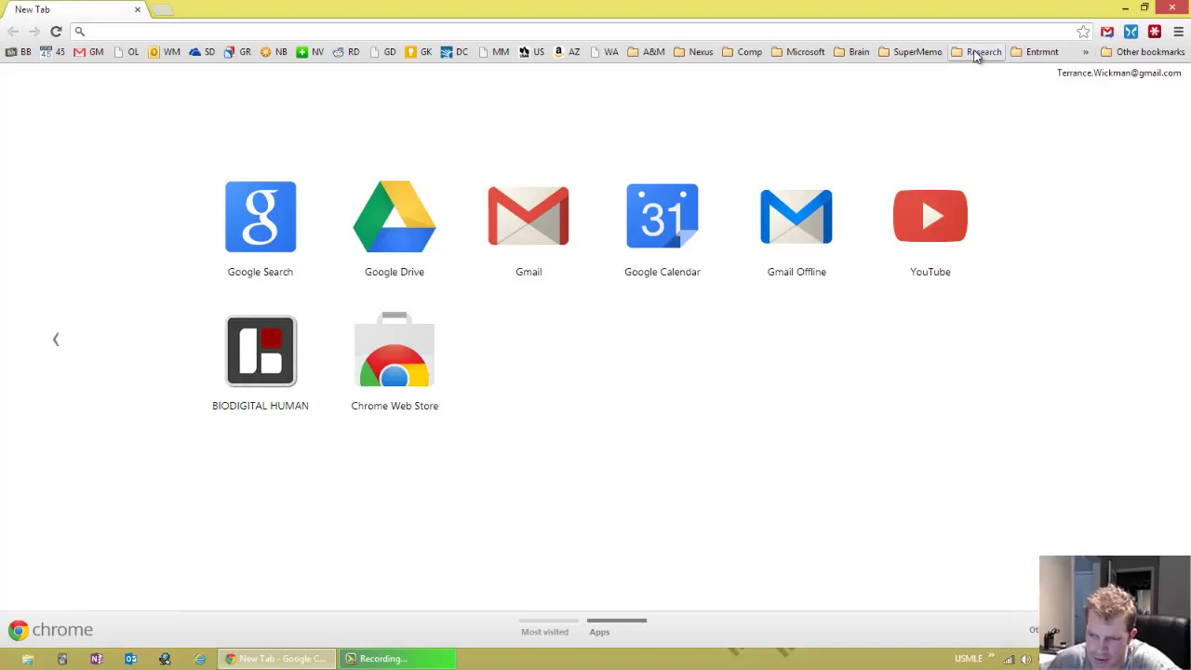
pyautogui.click(977, 54)
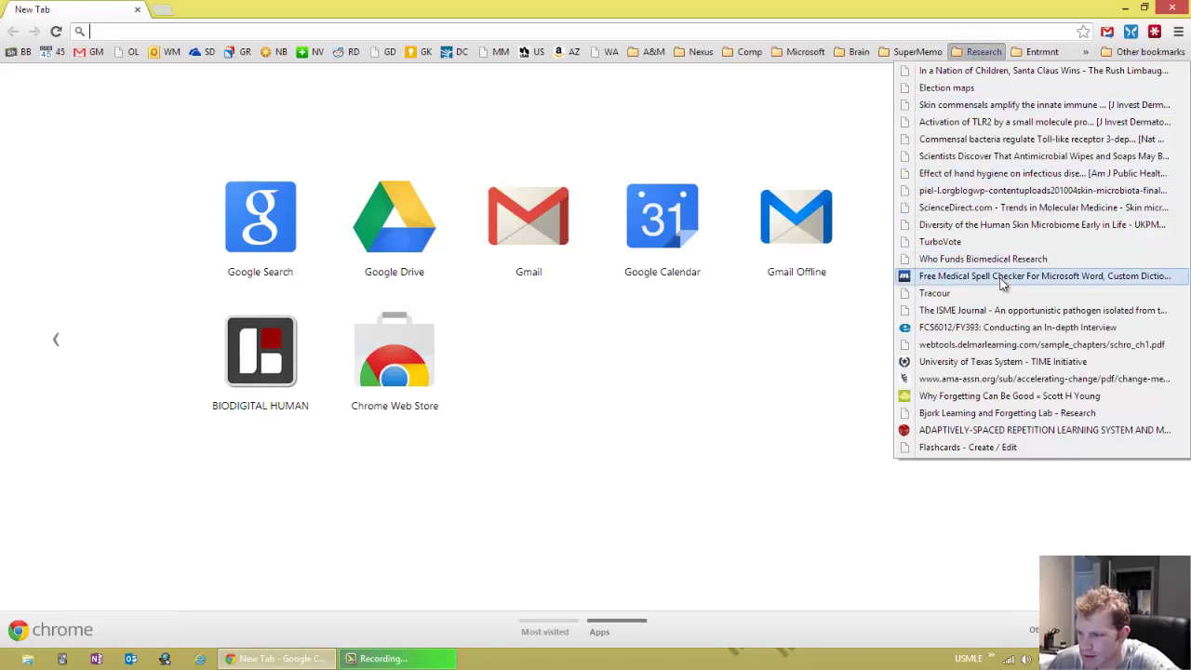
pyautogui.click(960, 276)
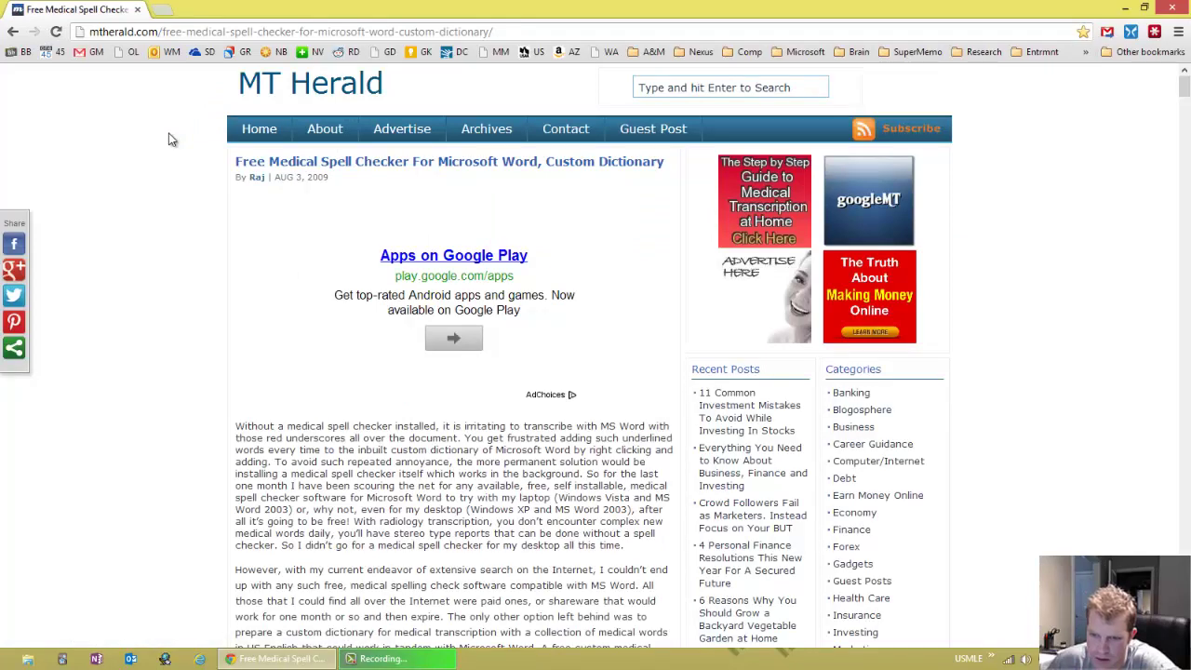
# - Download the MTH-Med-Spel-Chek archive linked in the article's installation instructions
pyautogui.scroll(-3, 171, 138)
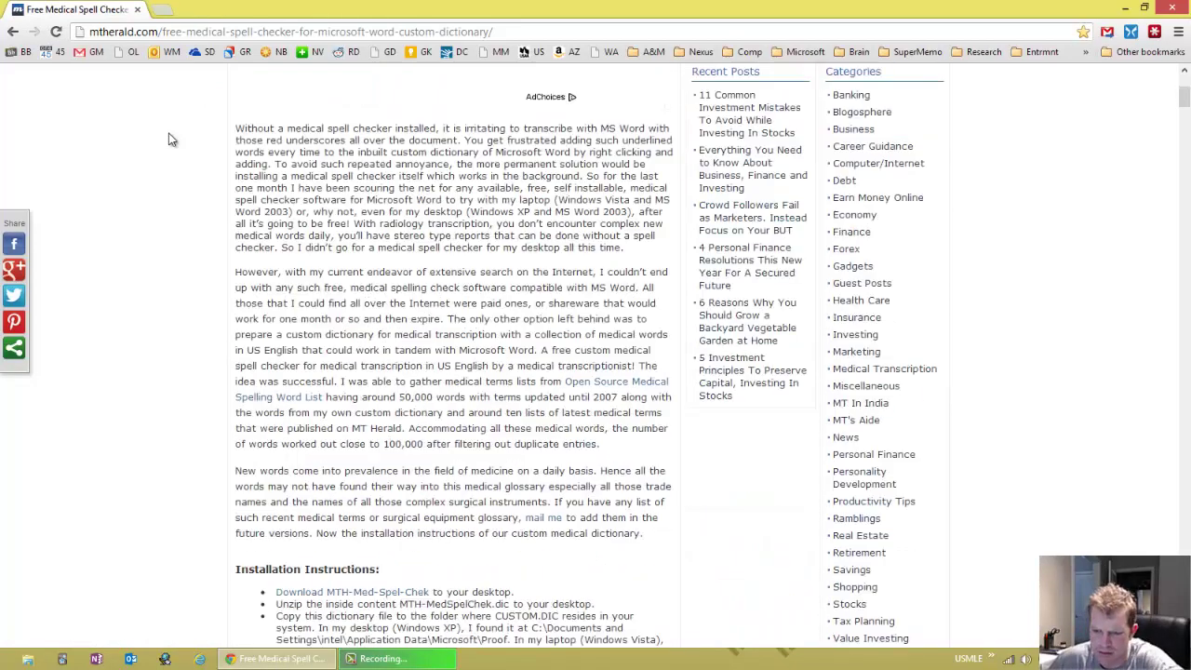
pyautogui.scroll(-2, 170, 139)
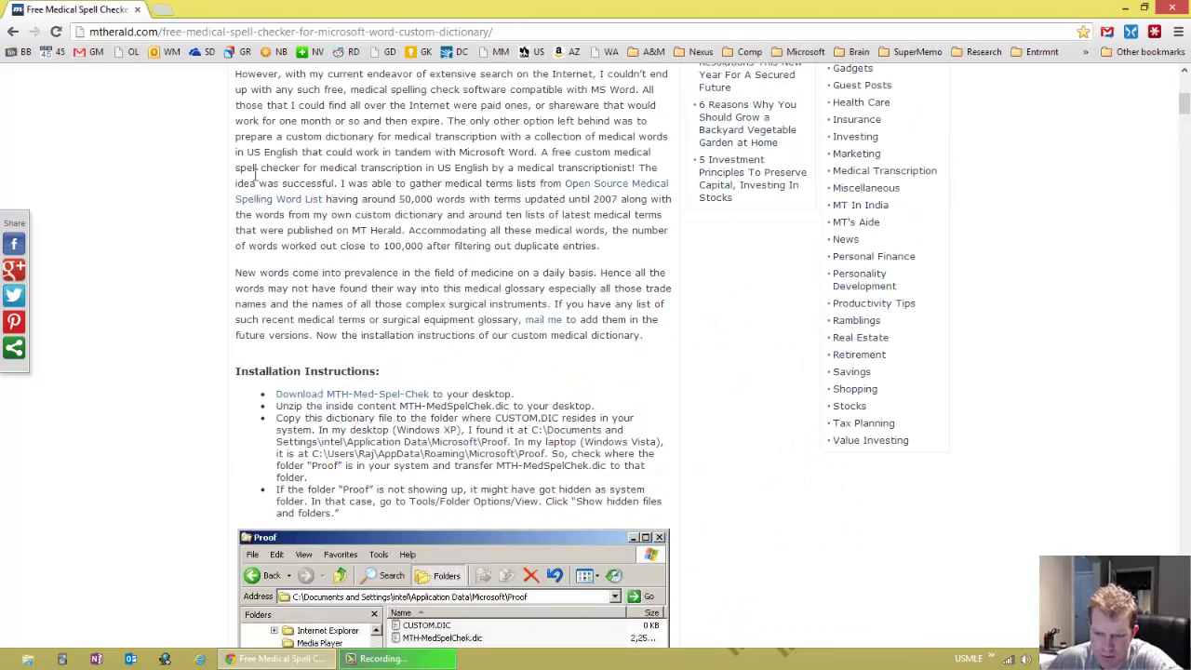
pyautogui.scroll(4, 239, 165)
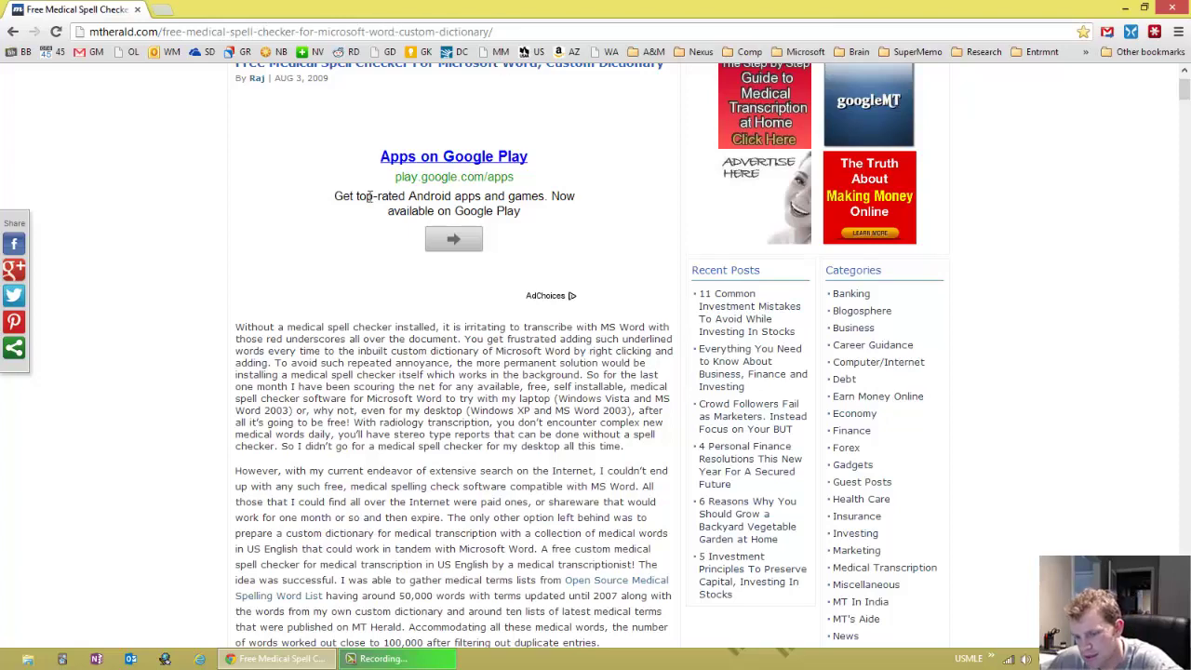
pyautogui.scroll(-2, 286, 321)
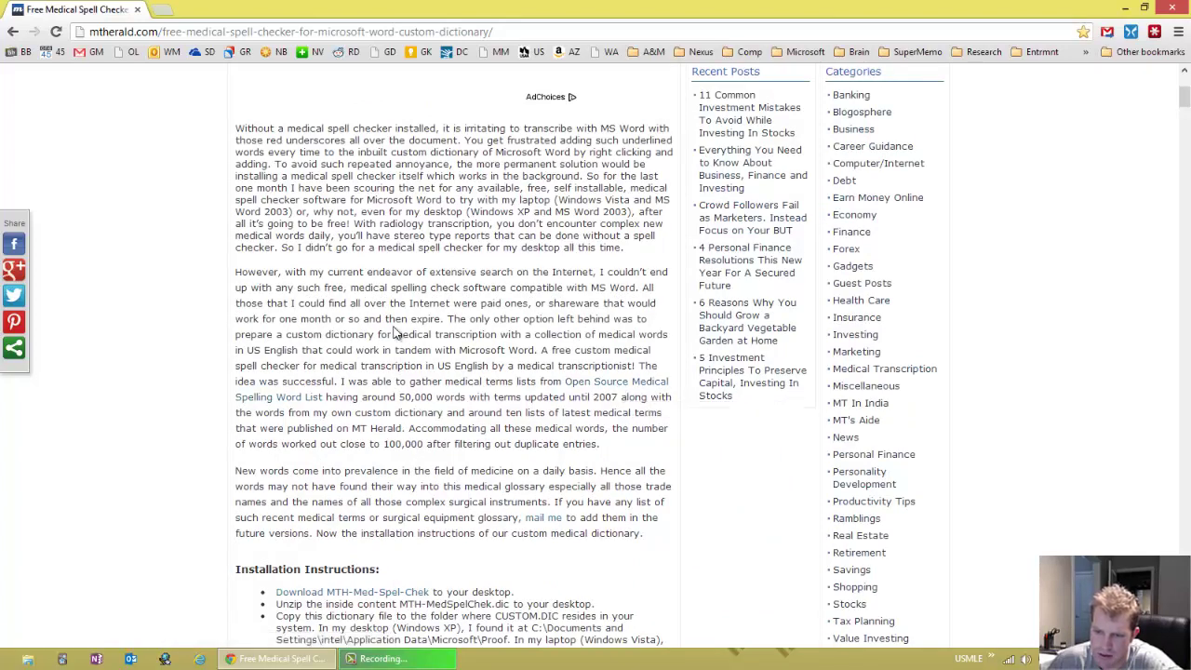
pyautogui.scroll(-2, 420, 272)
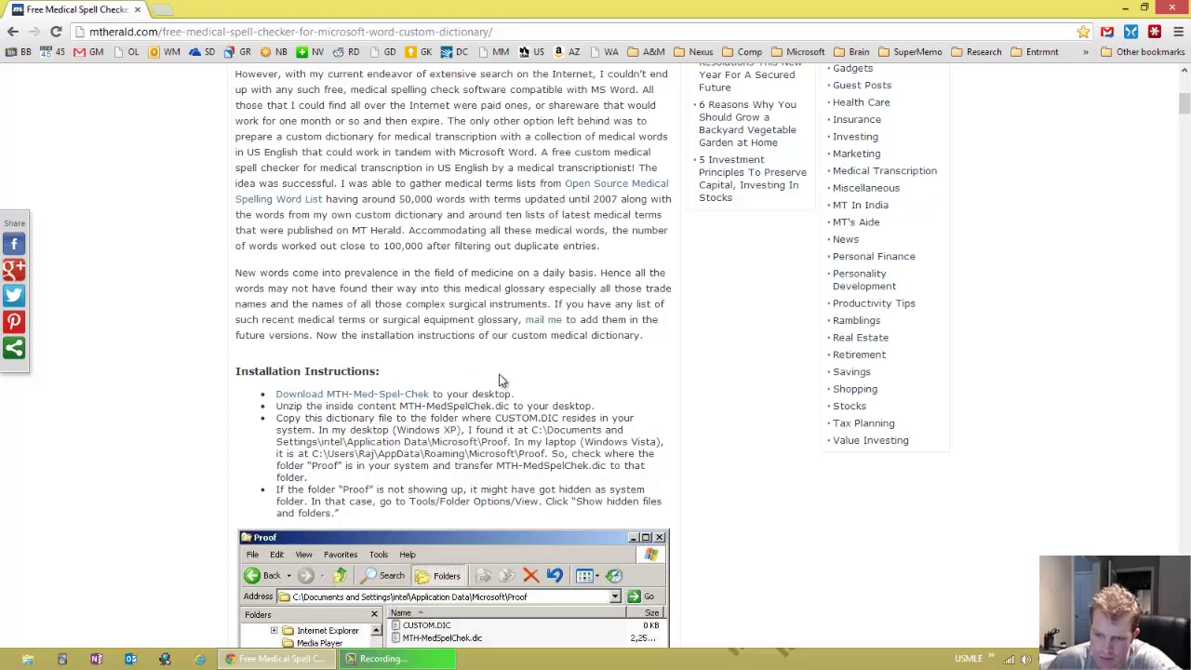
pyautogui.scroll(-3, 499, 380)
pyautogui.scroll(4, 500, 380)
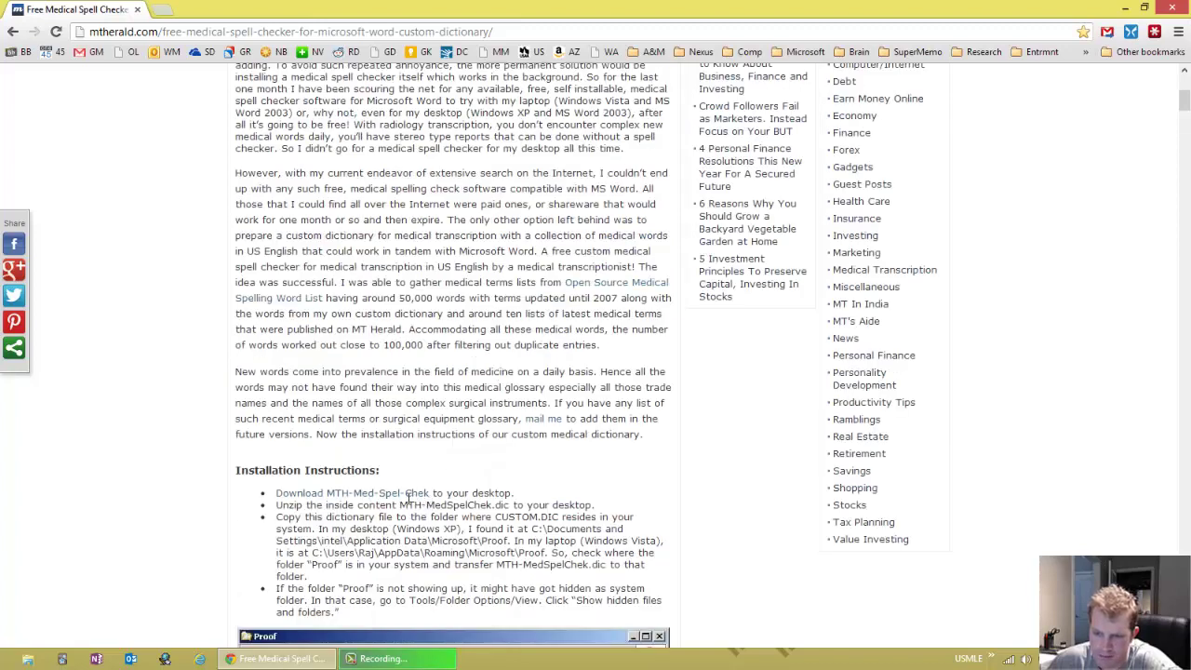
pyautogui.click(383, 493)
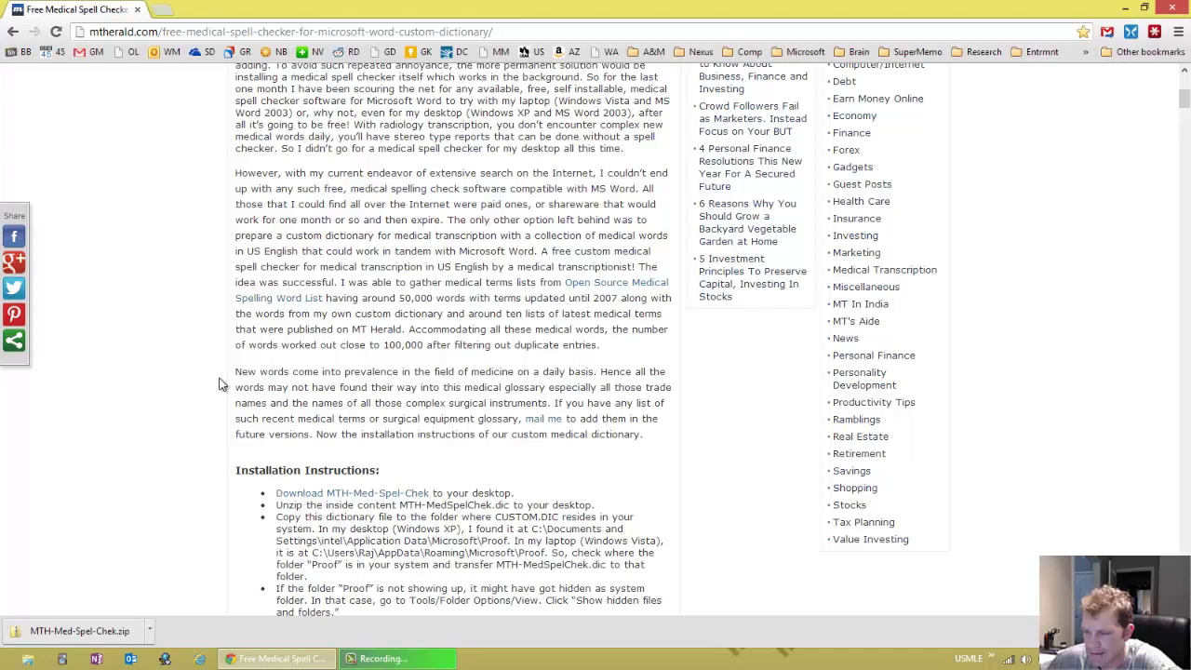
# - Open the Downloads folder in File Explorer and delete O15CTRRemove.diagcab from it
pyautogui.click(28, 660)
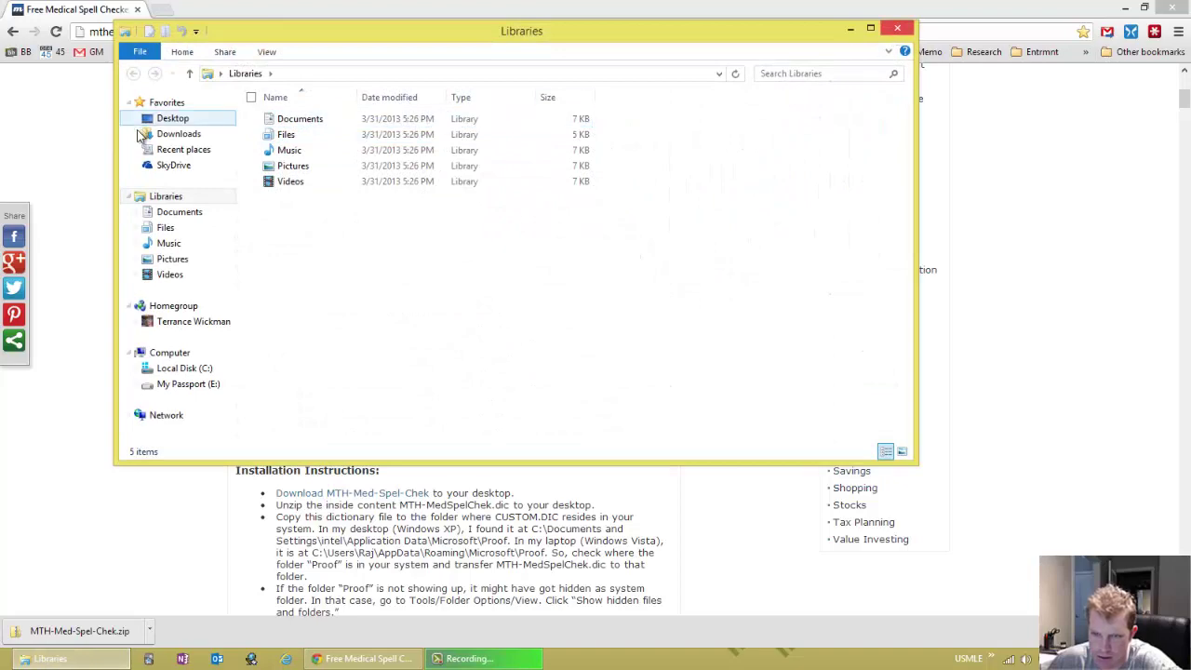
pyautogui.click(896, 34)
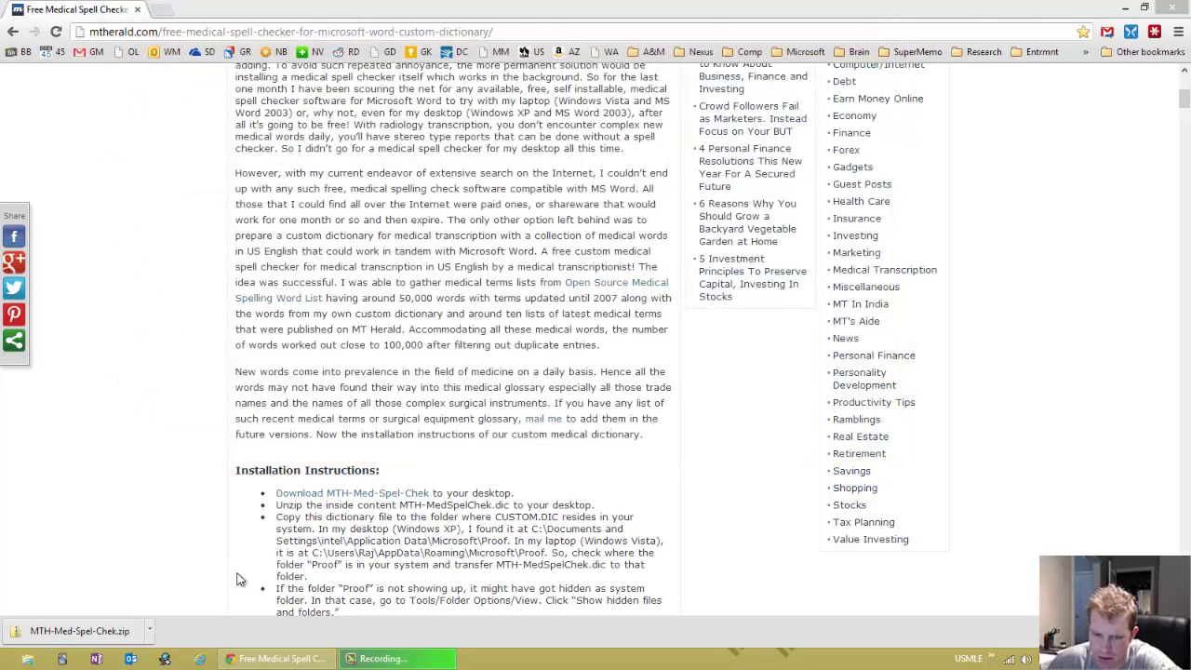
pyautogui.click(23, 662)
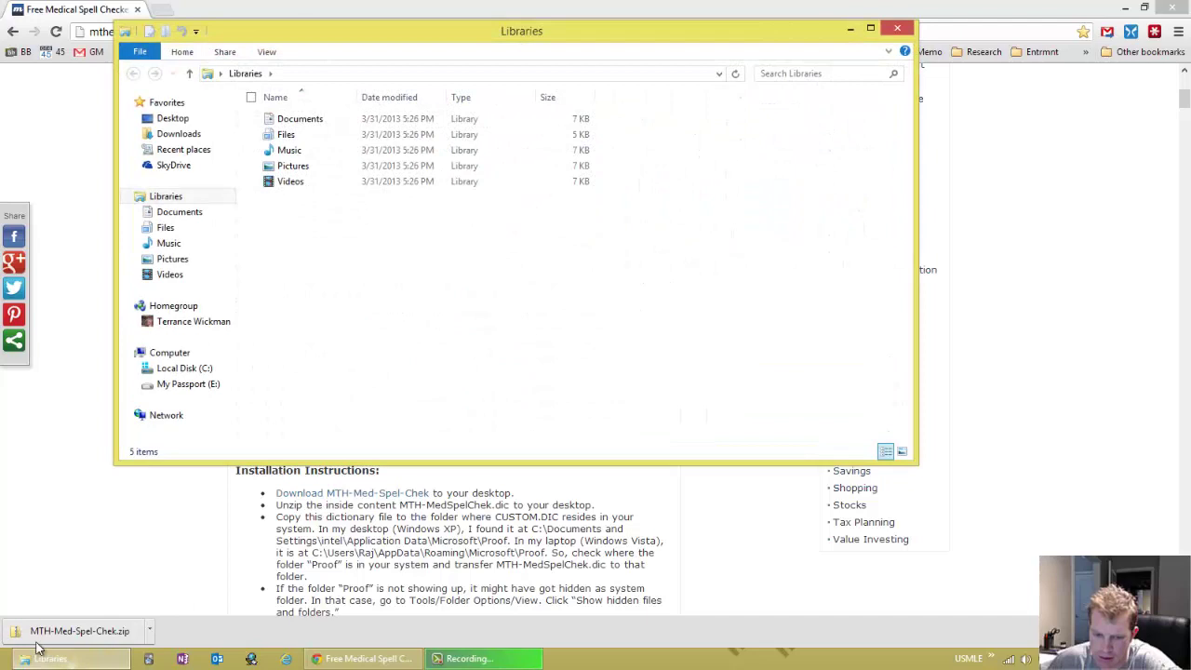
pyautogui.click(186, 137)
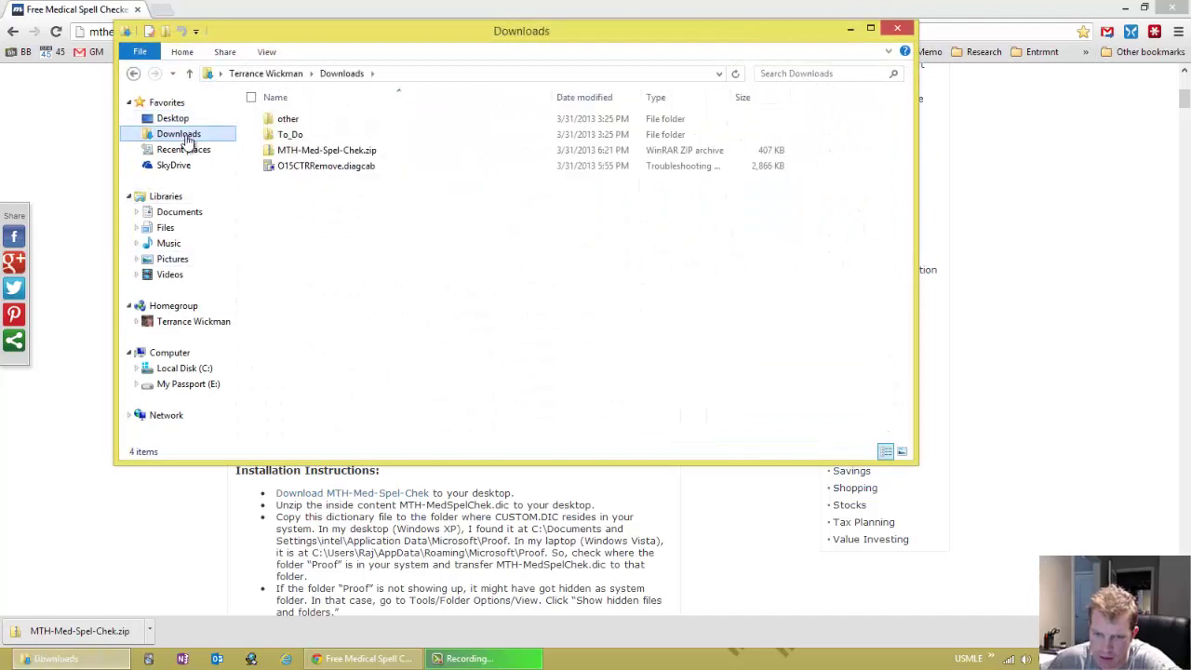
pyautogui.rightClick(307, 170)
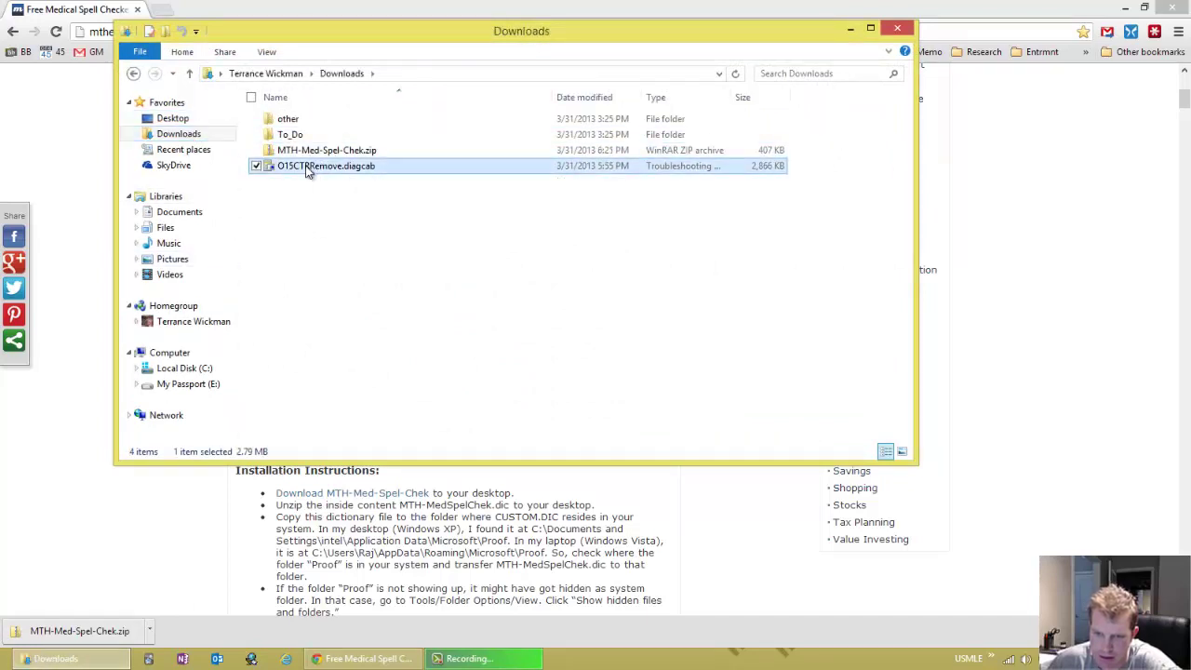
pyautogui.click(368, 361)
# - Extract MTH-Med-Spel-Chek.zip with WinRAR into its own MTH-Med-Spel-Chek folder in Downloads and open that folder
pyautogui.click(327, 152)
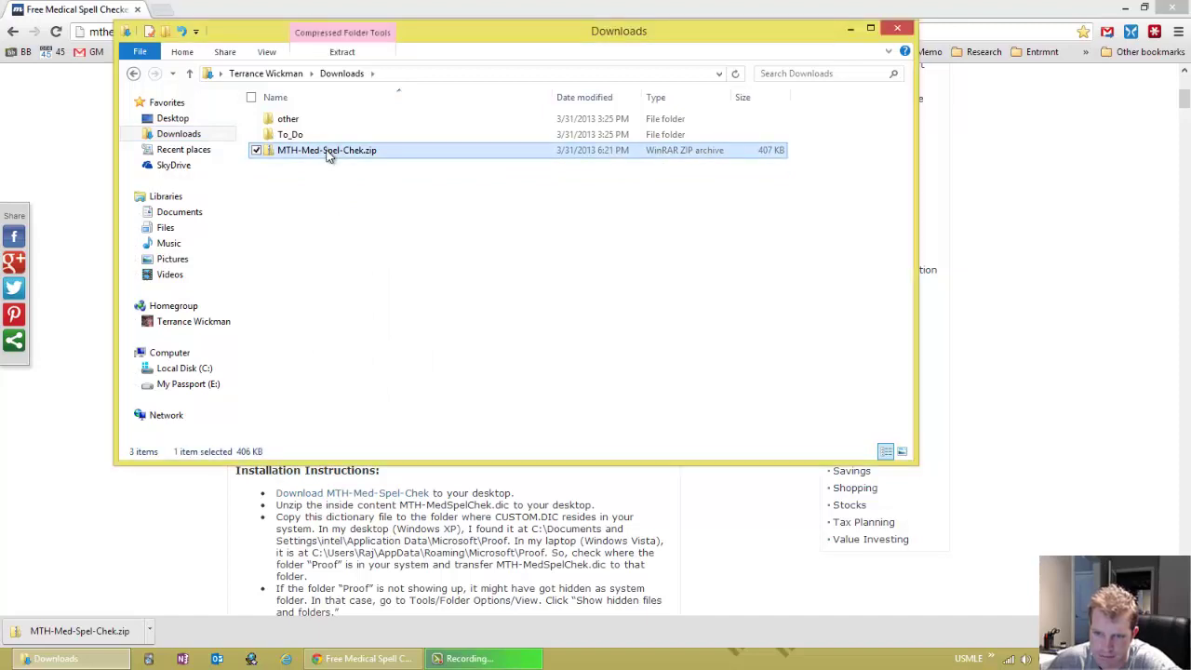
pyautogui.rightClick(328, 156)
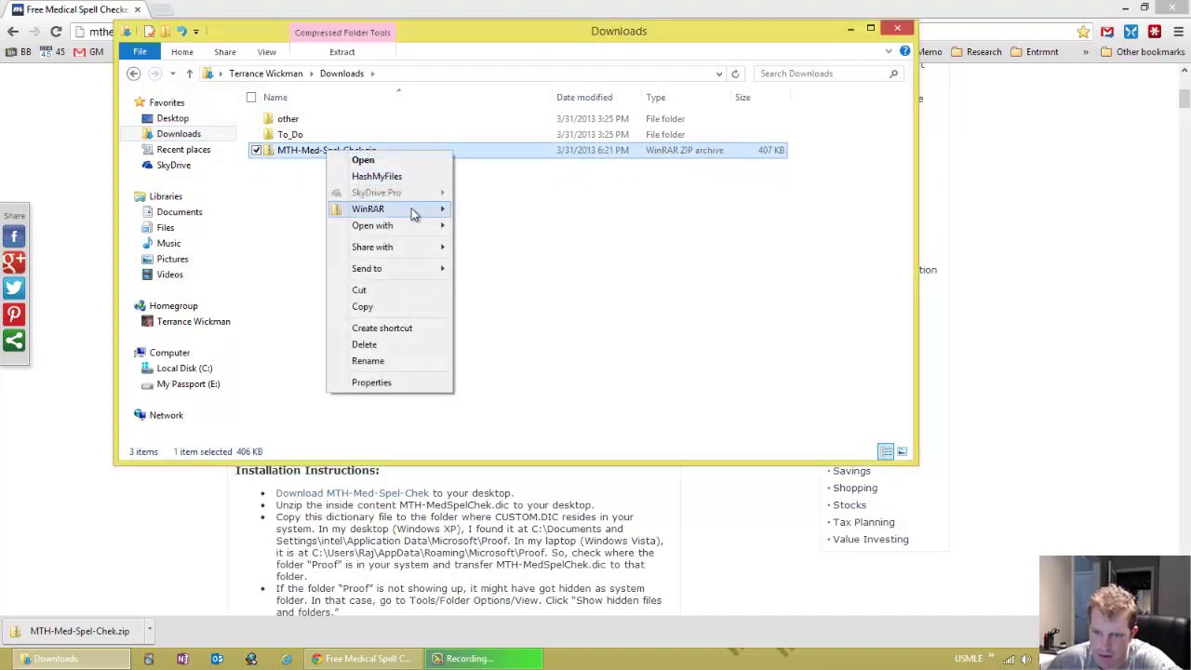
pyautogui.moveTo(415, 214)
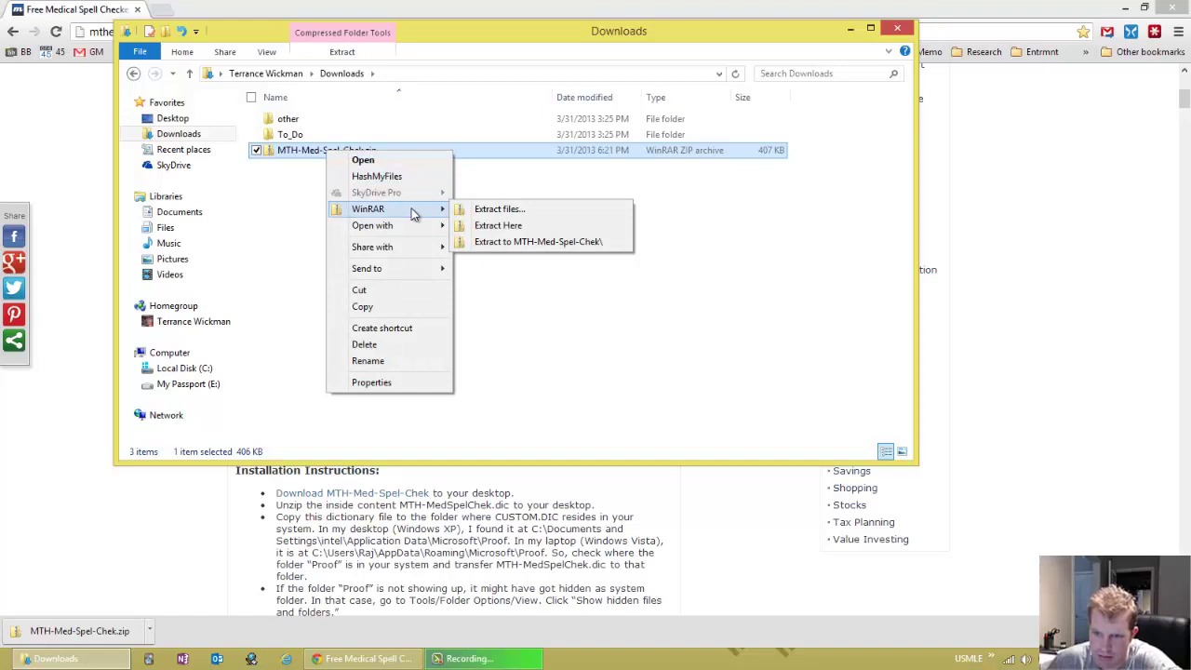
pyautogui.click(555, 216)
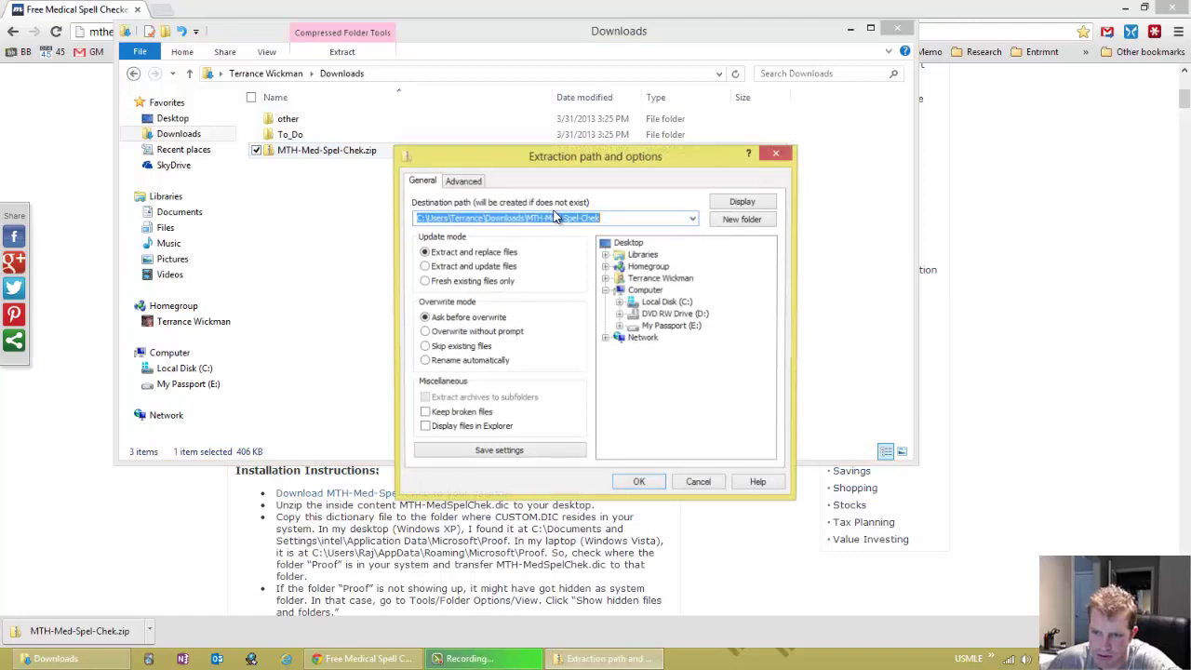
pyautogui.click(639, 485)
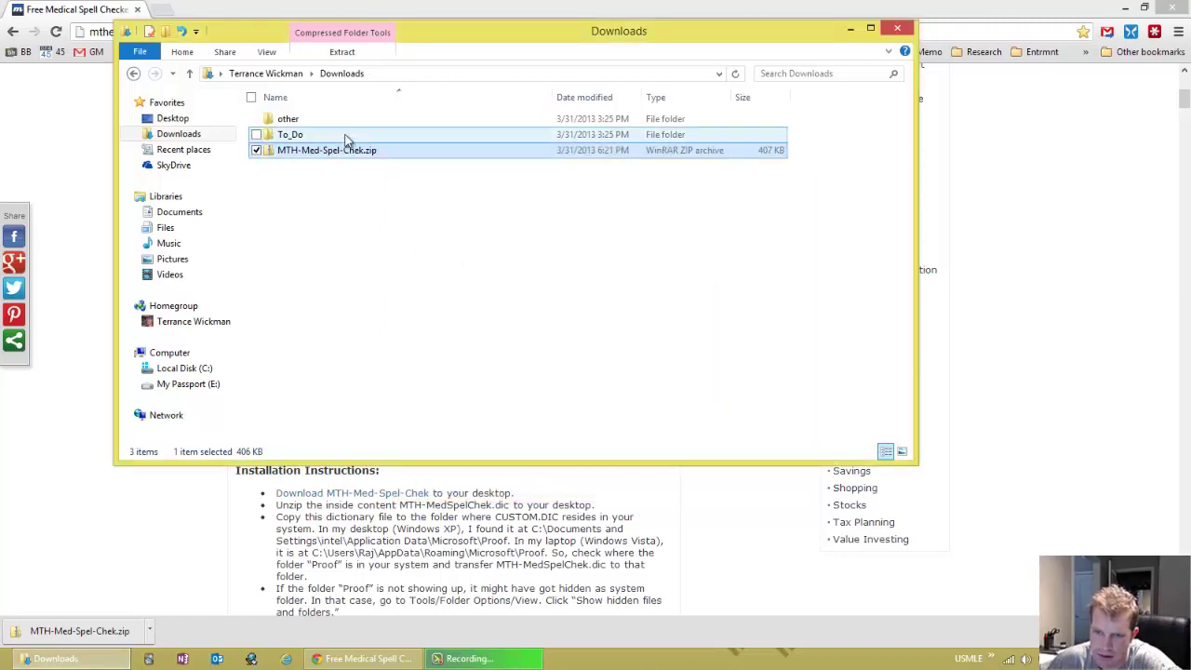
pyautogui.doubleClick(371, 119)
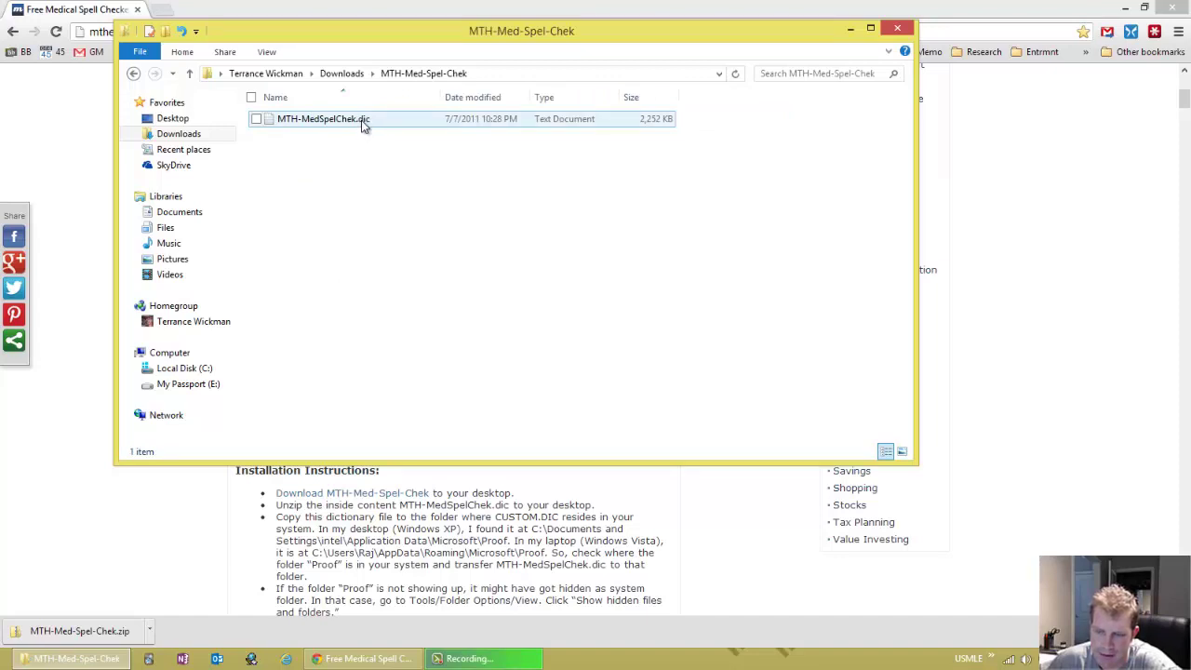
# - Rename the extracted dictionary file to MTH-MedSpelChek.txt, accepting the extension change
pyautogui.click(363, 124)
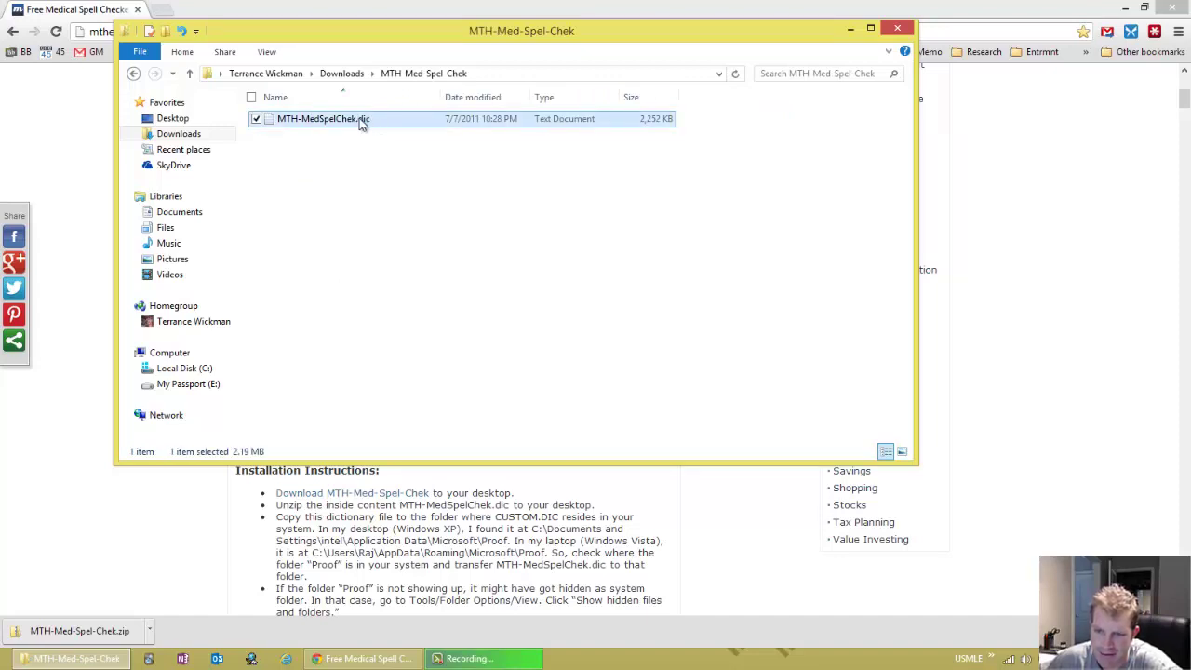
pyautogui.click(362, 121)
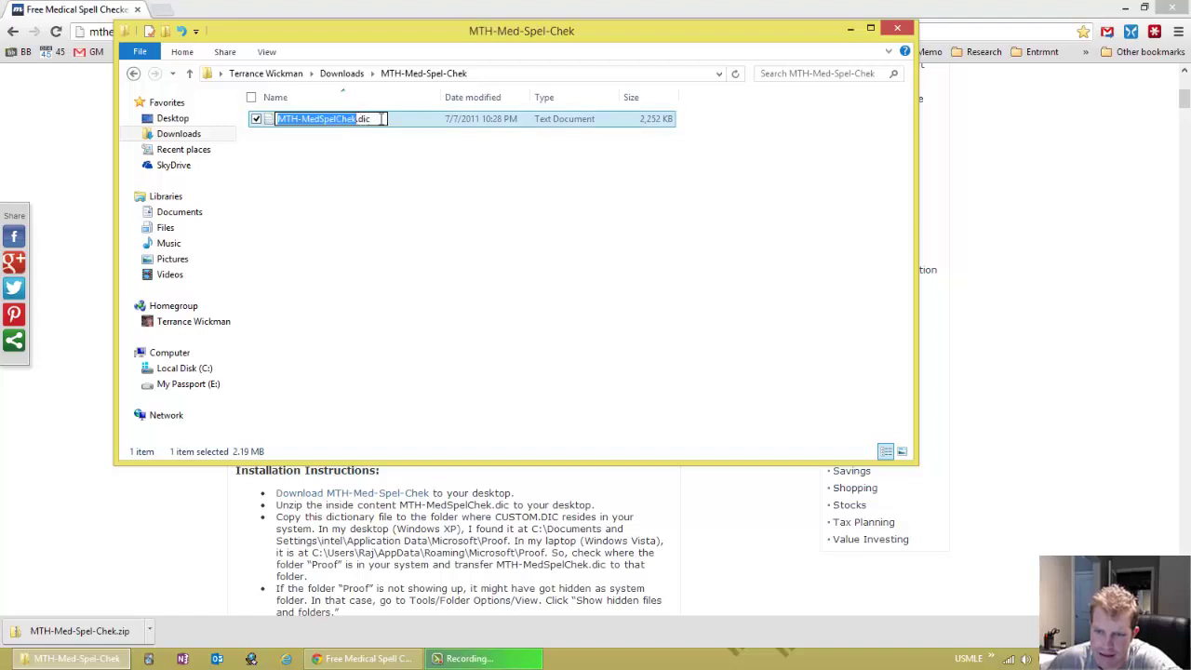
pyautogui.click(381, 118)
pyautogui.press('BackSpace')
pyautogui.press('BackSpace')
pyautogui.press('BackSpace')
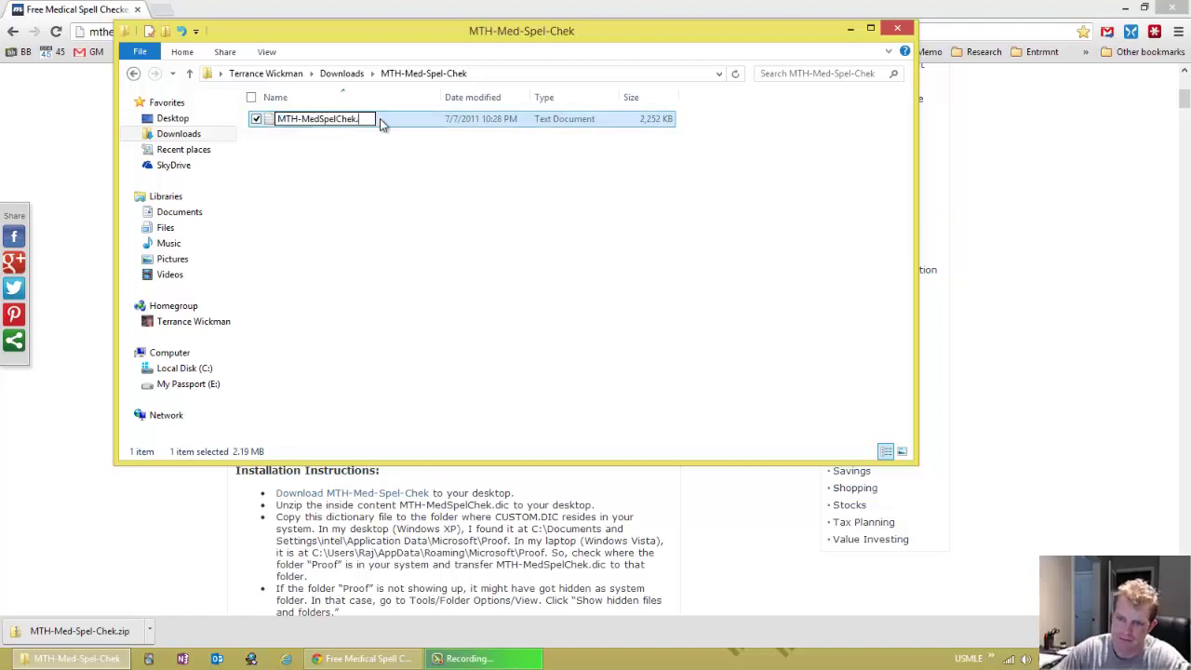
pyautogui.write('txt')
pyautogui.press('Return')
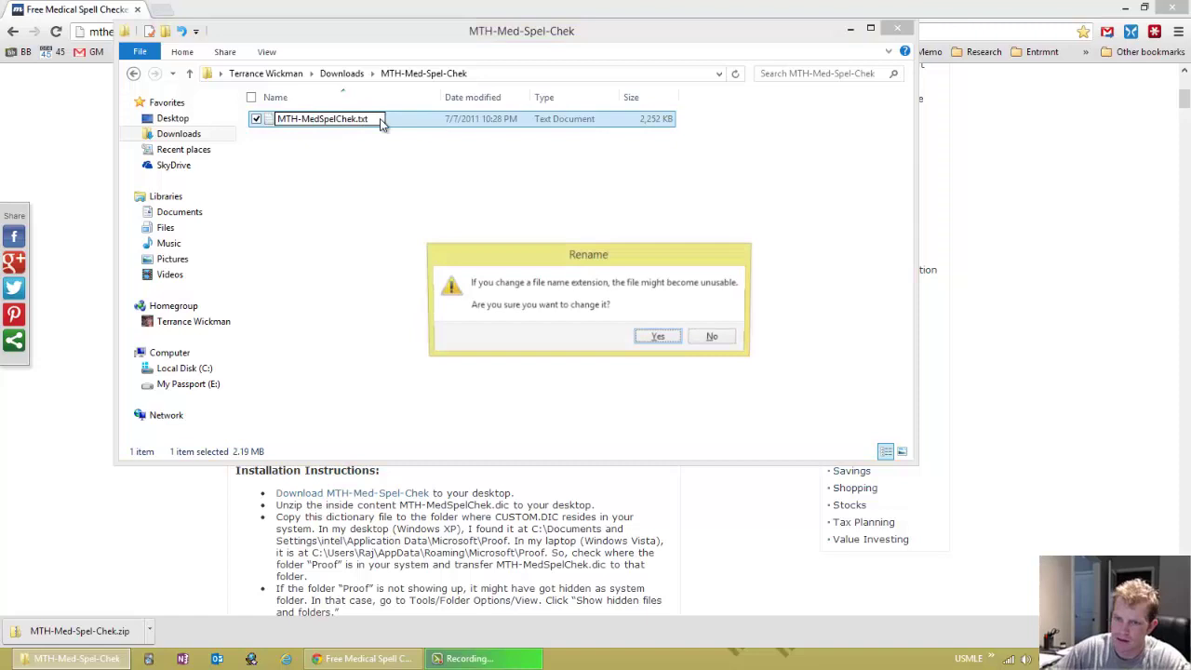
pyautogui.click(663, 337)
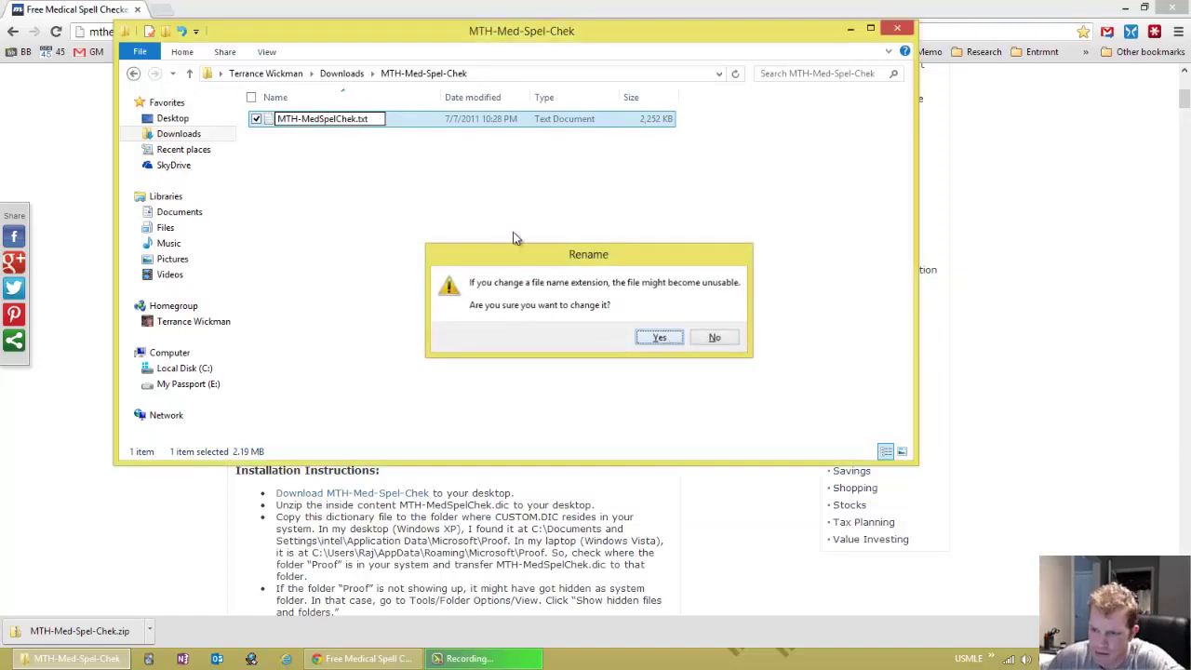
# - Open MTH-MedSpelChek.txt in Notepad, look through its list of medical terms, and close it
pyautogui.doubleClick(351, 123)
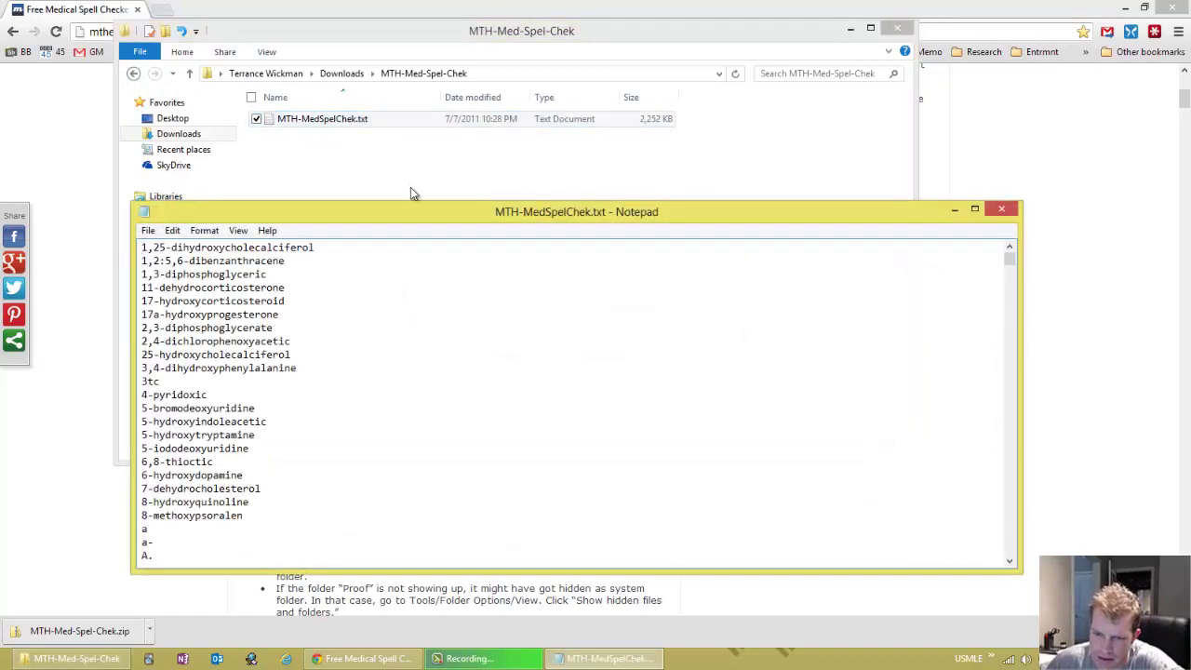
pyautogui.moveTo(412, 204); pyautogui.dragTo(445, 33)
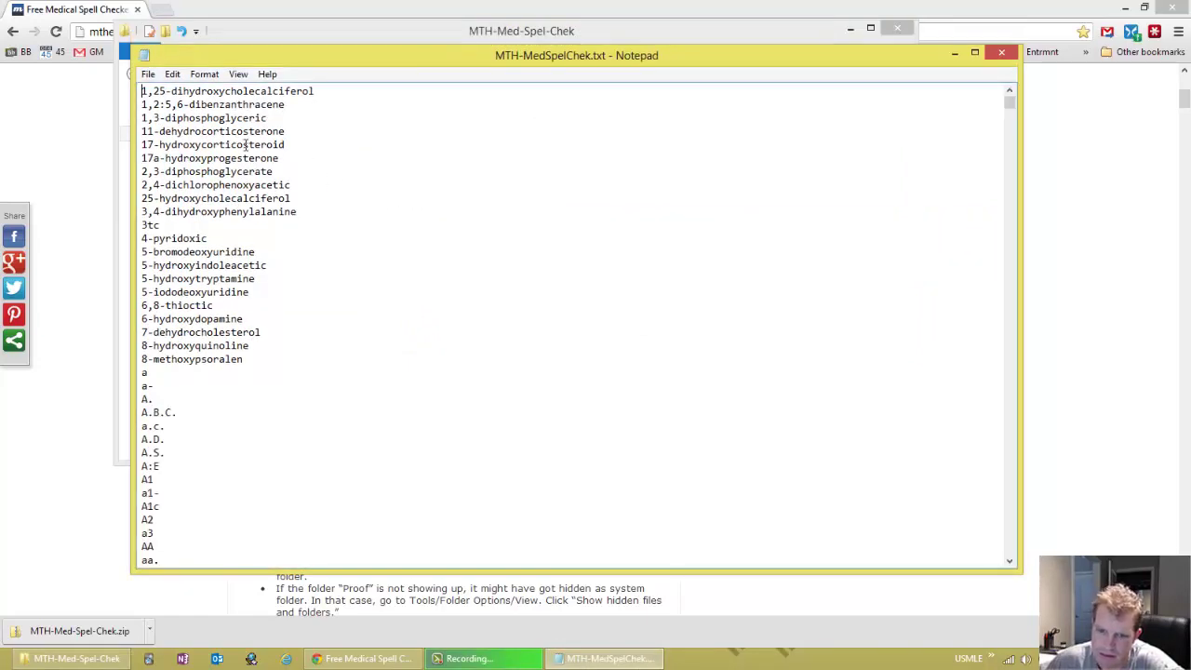
pyautogui.scroll(-4, 306, 183)
pyautogui.scroll(-20, 306, 183)
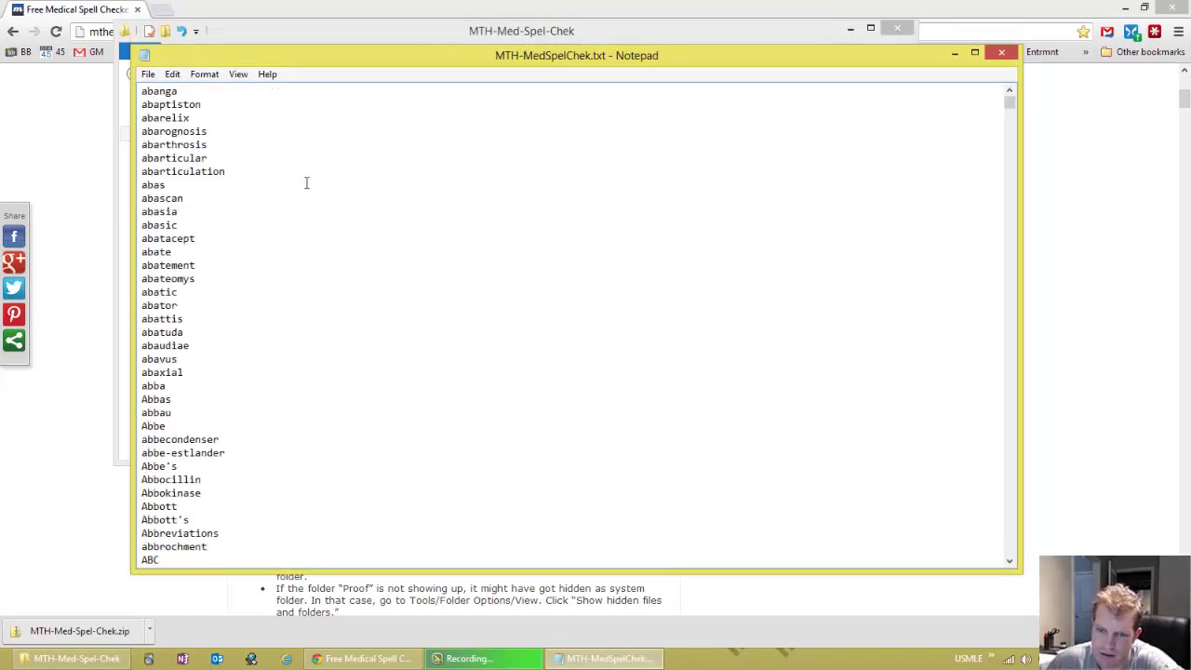
pyautogui.scroll(13, 306, 183)
pyautogui.scroll(13, 306, 184)
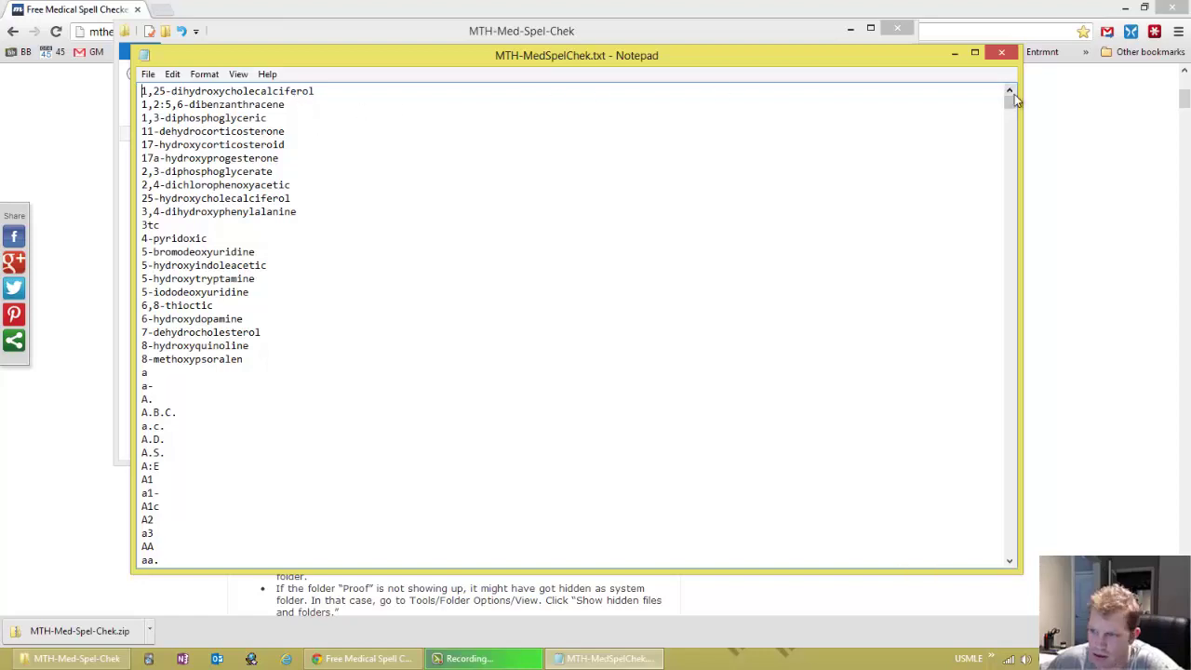
pyautogui.moveTo(1015, 97); pyautogui.dragTo(1010, 27)
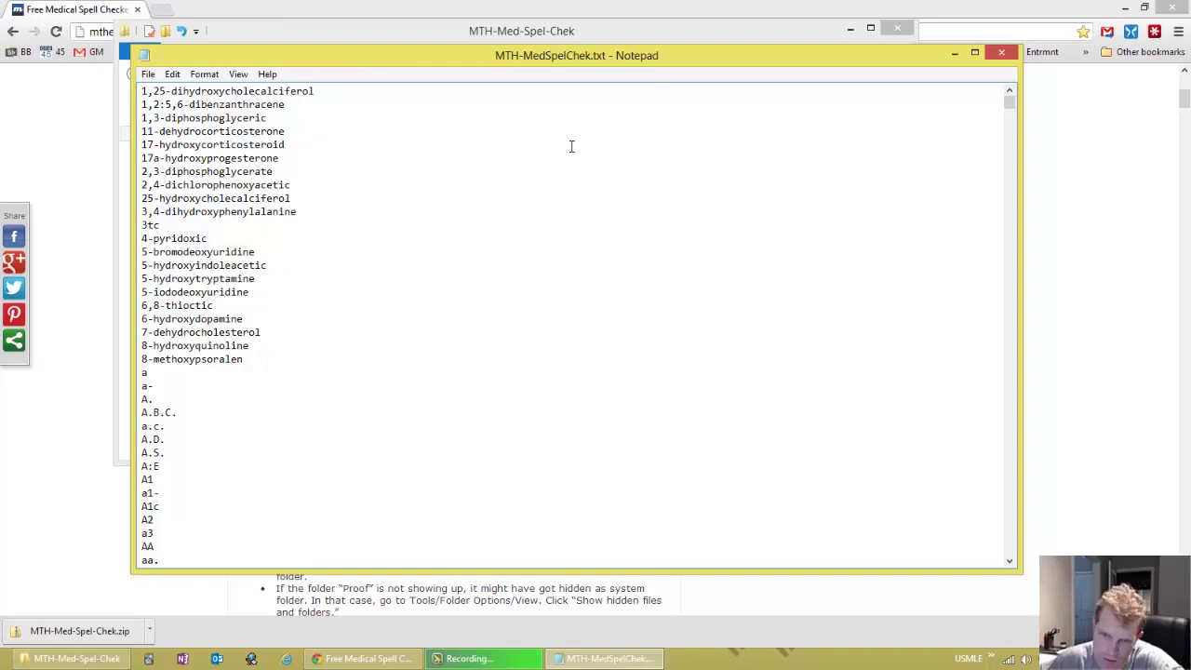
pyautogui.click(999, 56)
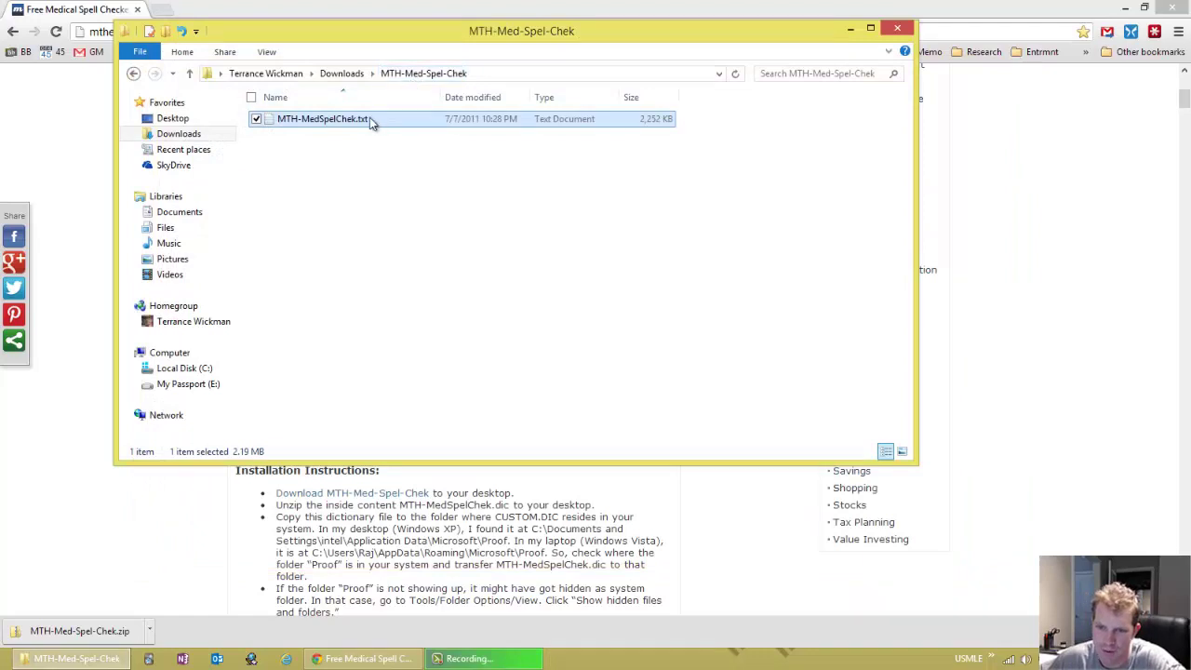
# - Rename the extracted dictionary file to MTH-MedSpelChek.dic, accepting the extension change
pyautogui.click(374, 128)
pyautogui.press('End')
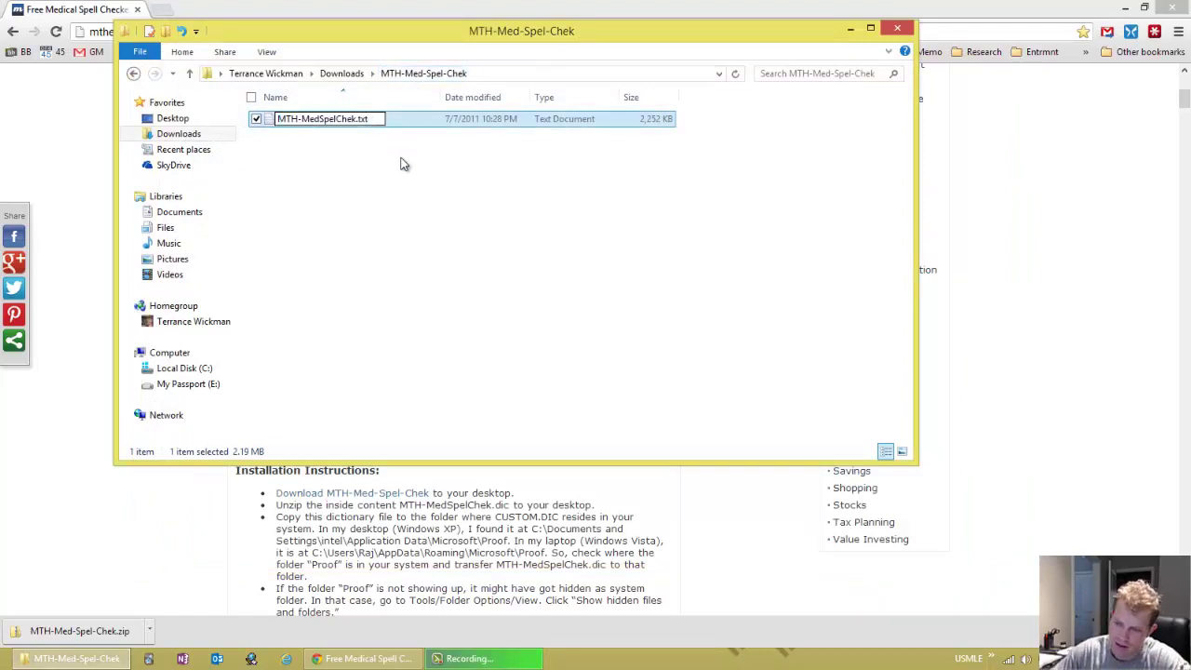
pyautogui.press('BackSpace')
pyautogui.press('BackSpace')
pyautogui.press('BackSpace')
pyautogui.write('dic')
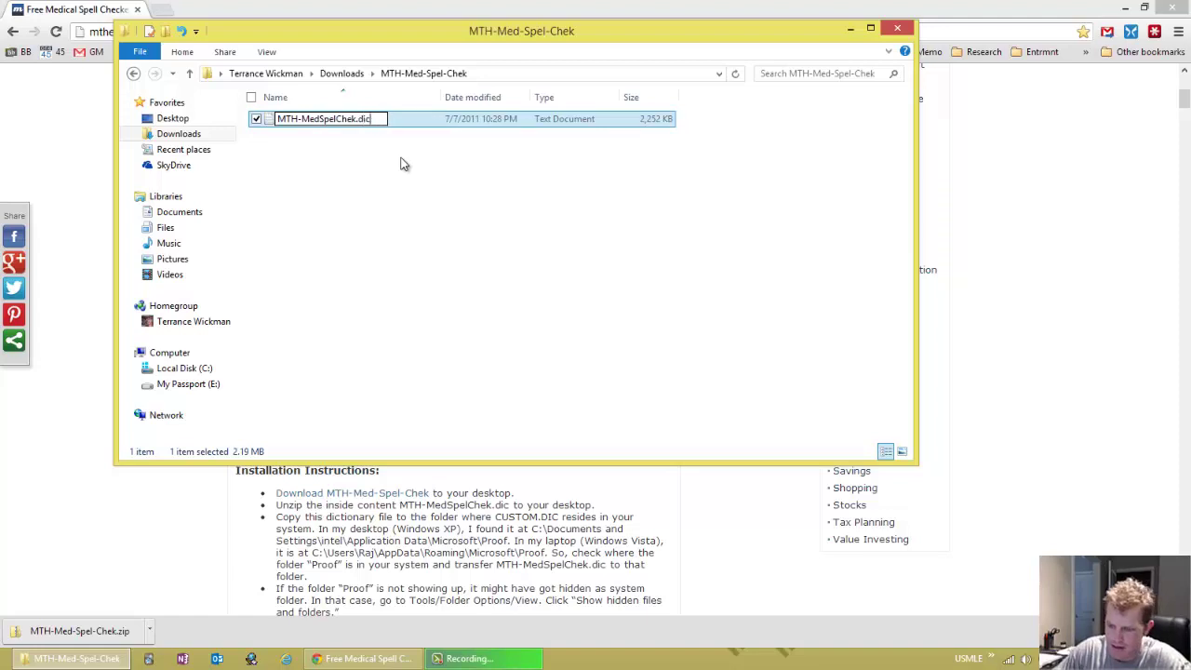
pyautogui.press('Return')
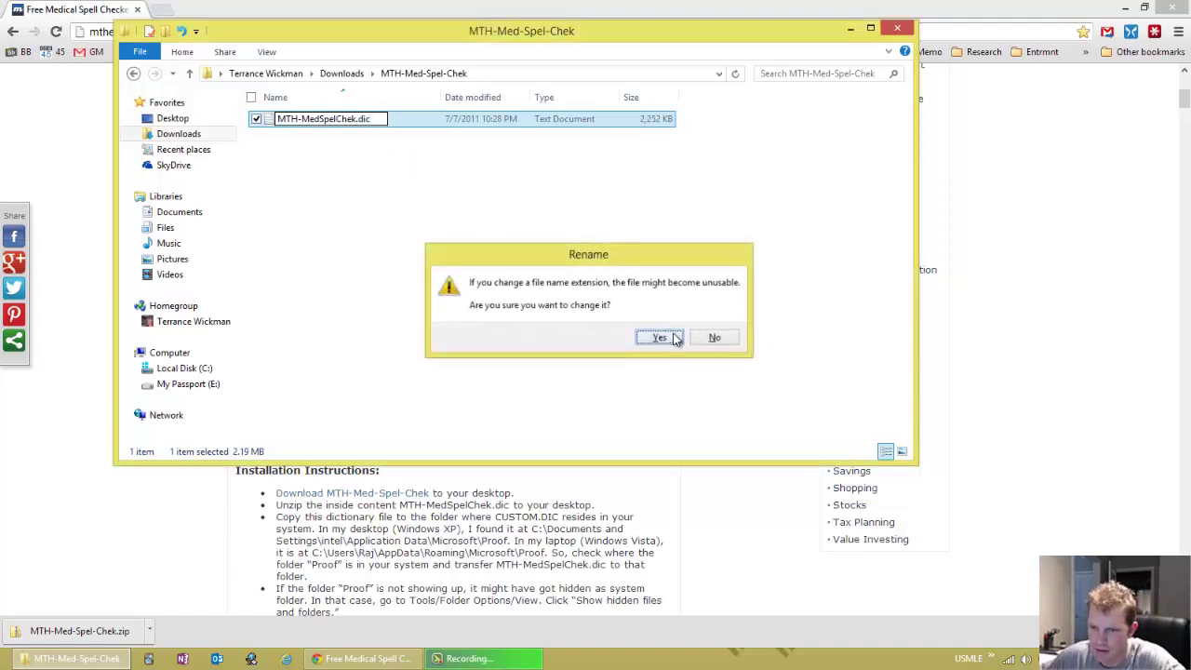
pyautogui.click(659, 338)
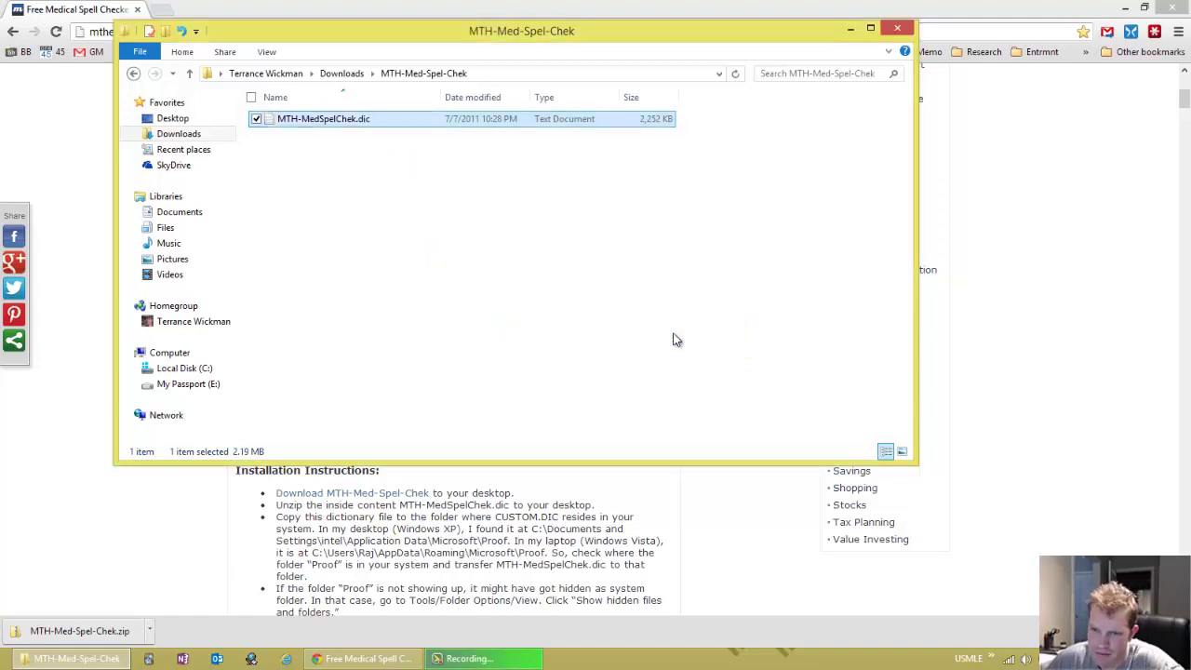
# - Go up to the Downloads folder and reopen the MTH-Med-Spel-Chek folder to view the renamed dictionary file
pyautogui.click(344, 73)
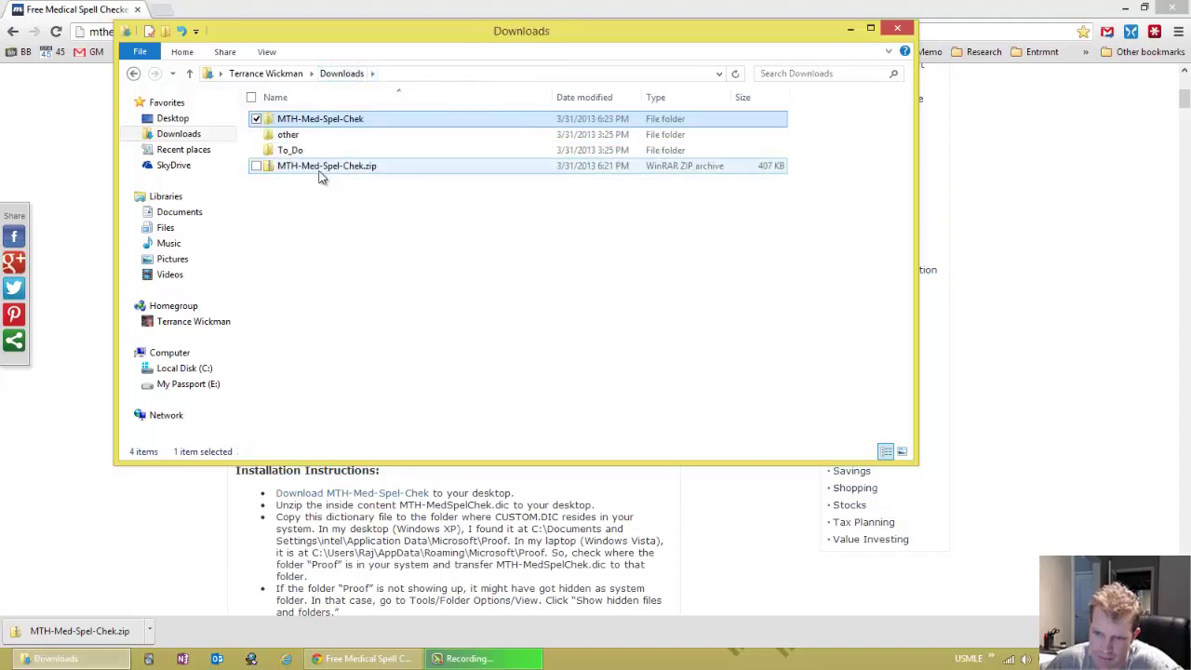
pyautogui.doubleClick(319, 119)
pyautogui.click(341, 74)
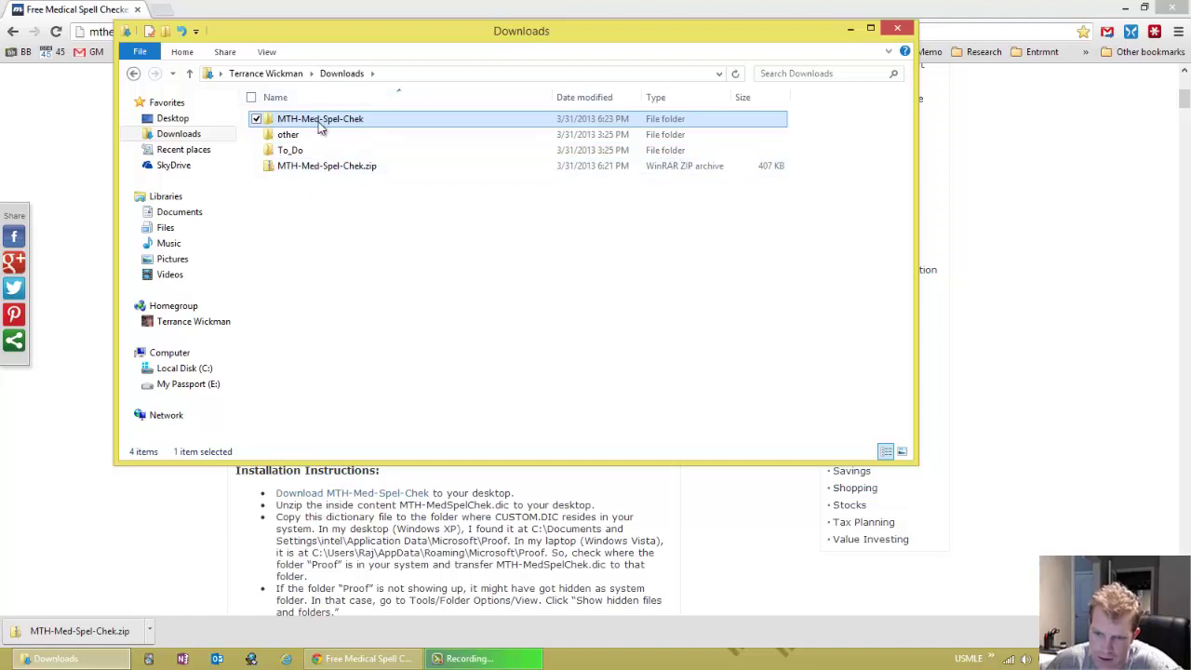
pyautogui.doubleClick(319, 121)
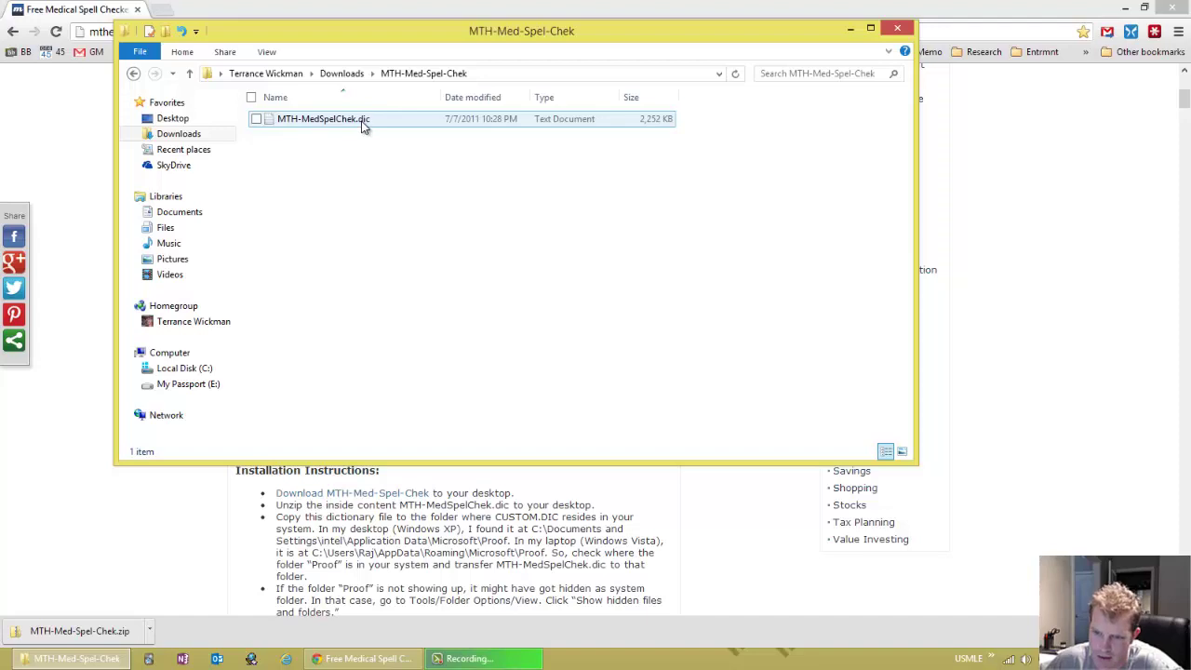
# - Close the browser and start Word 2013 with a blank document
pyautogui.click(1174, 7)
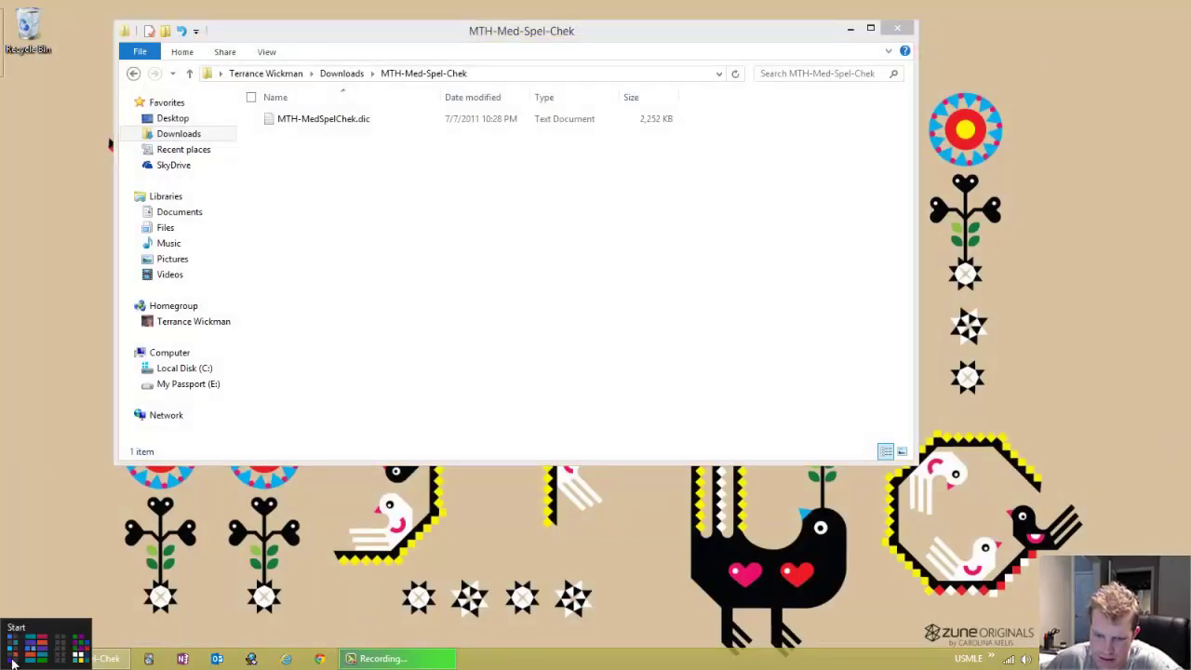
pyautogui.click(12, 661)
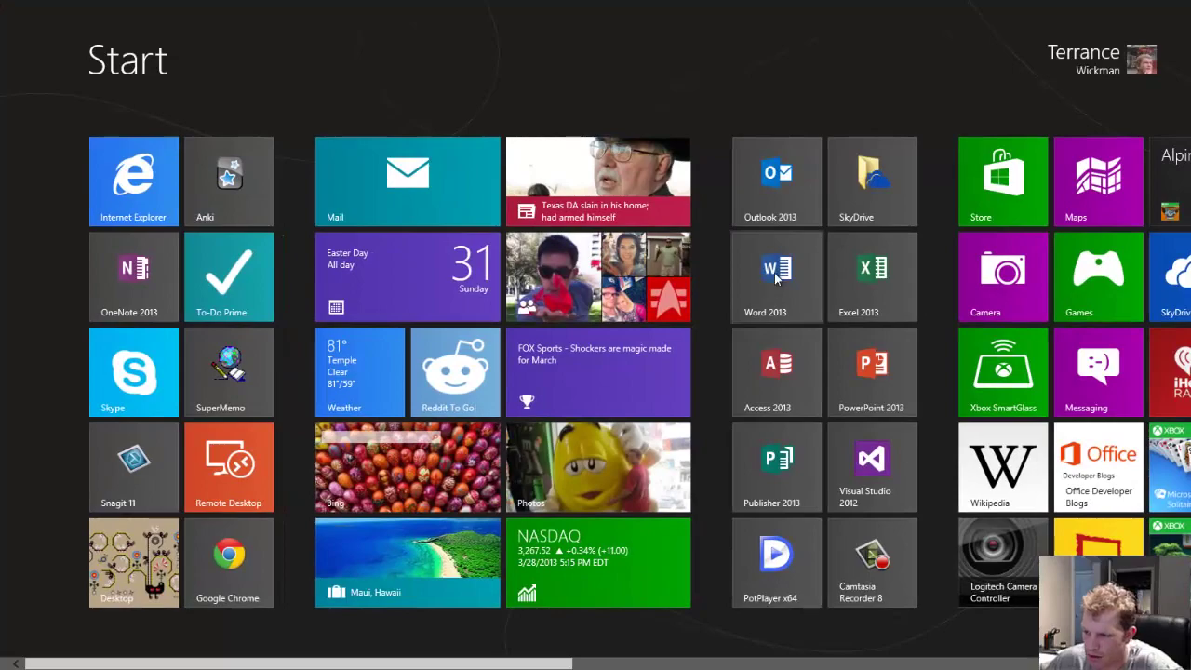
pyautogui.click(778, 279)
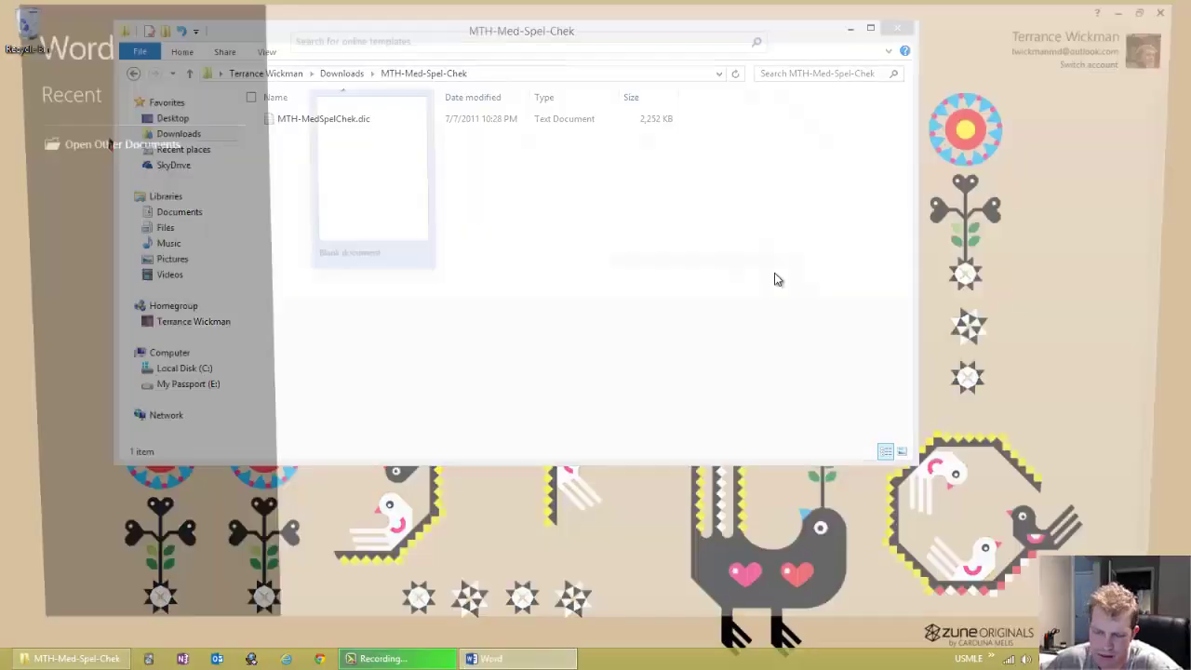
pyautogui.click(396, 205)
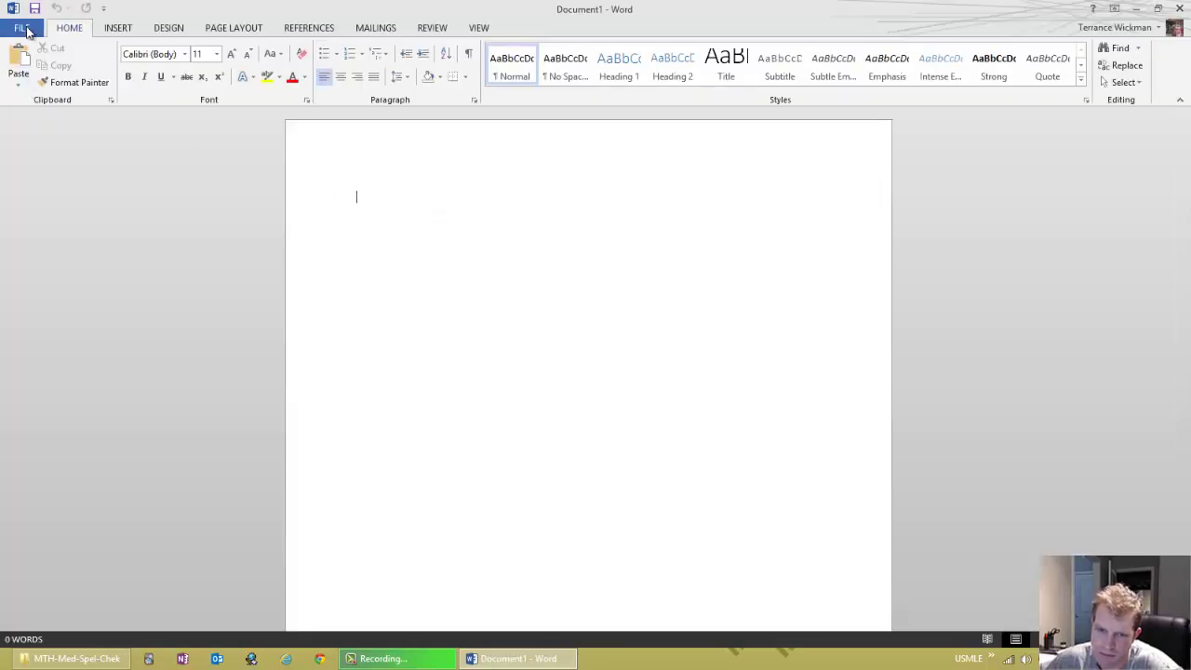
# - Open the custom dictionaries in Word's proofing options, start adding a dictionary, and move and enlarge the Add Custom Dictionary dialog
pyautogui.click(23, 28)
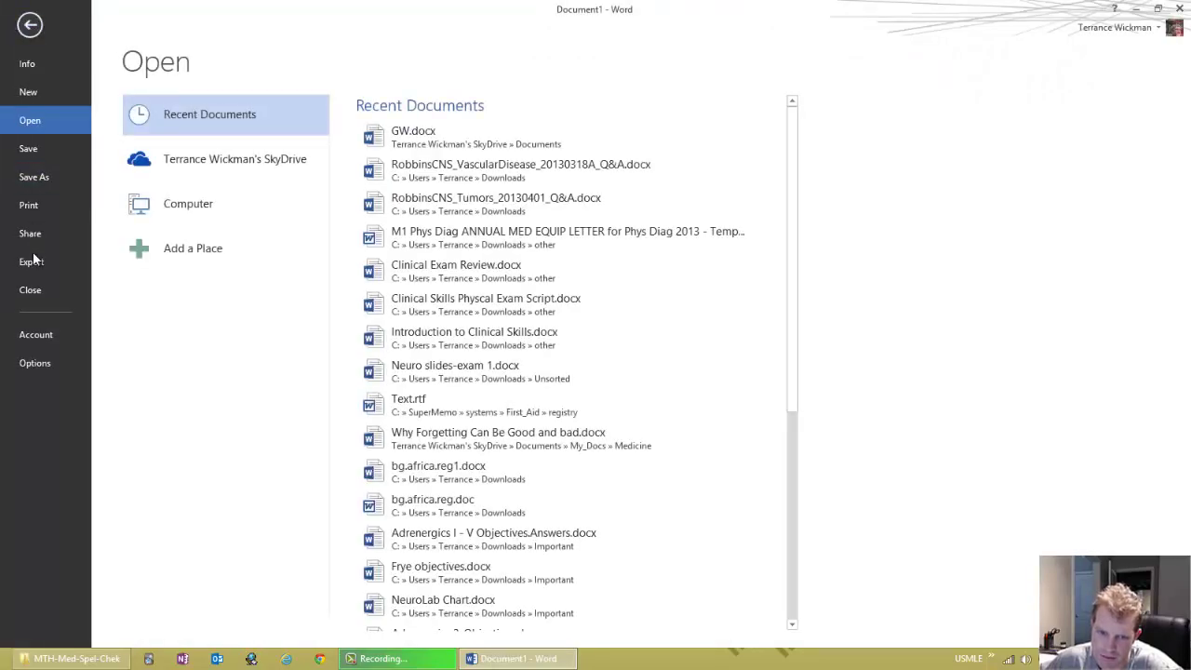
pyautogui.click(34, 363)
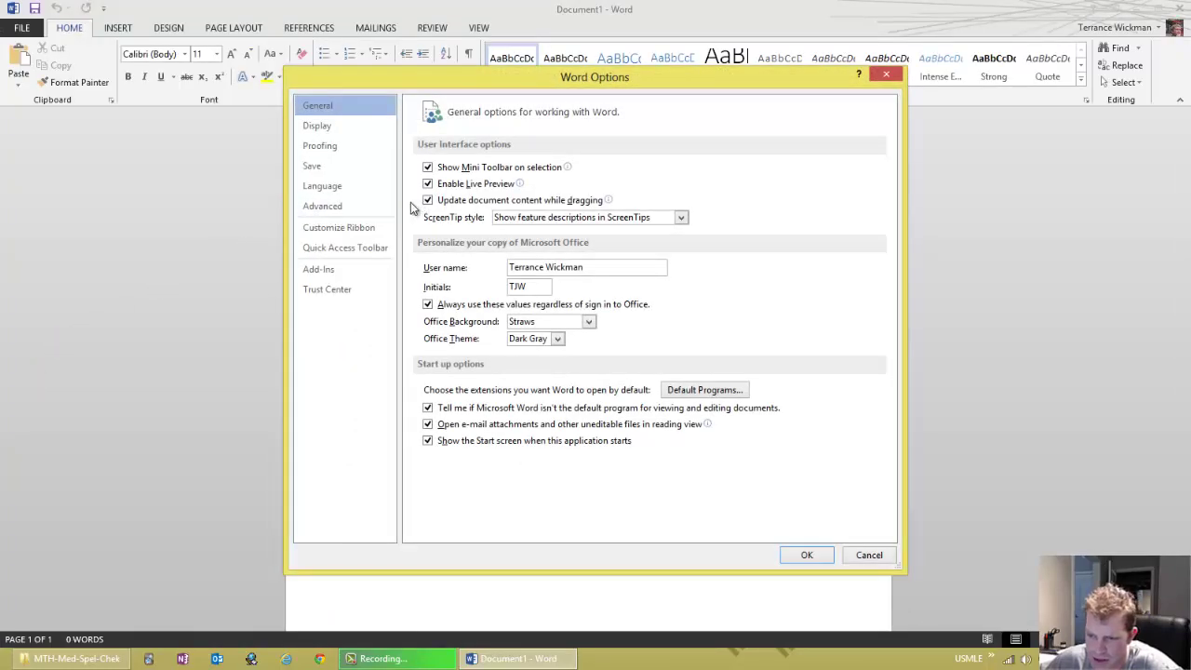
pyautogui.click(350, 149)
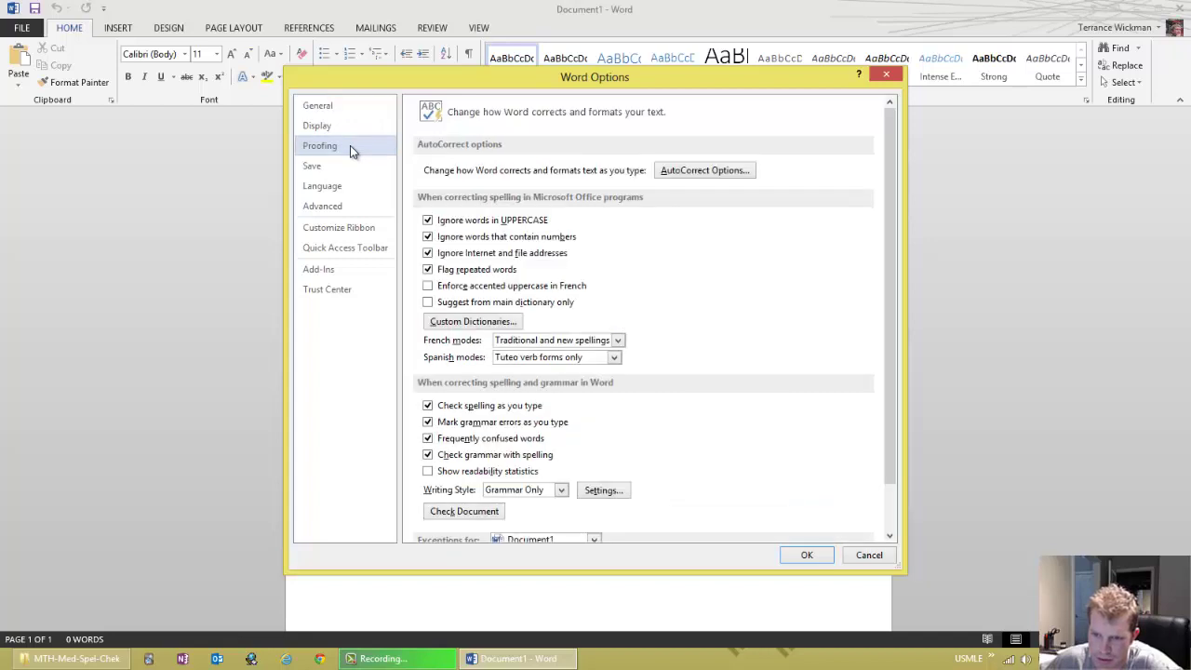
pyautogui.click(458, 322)
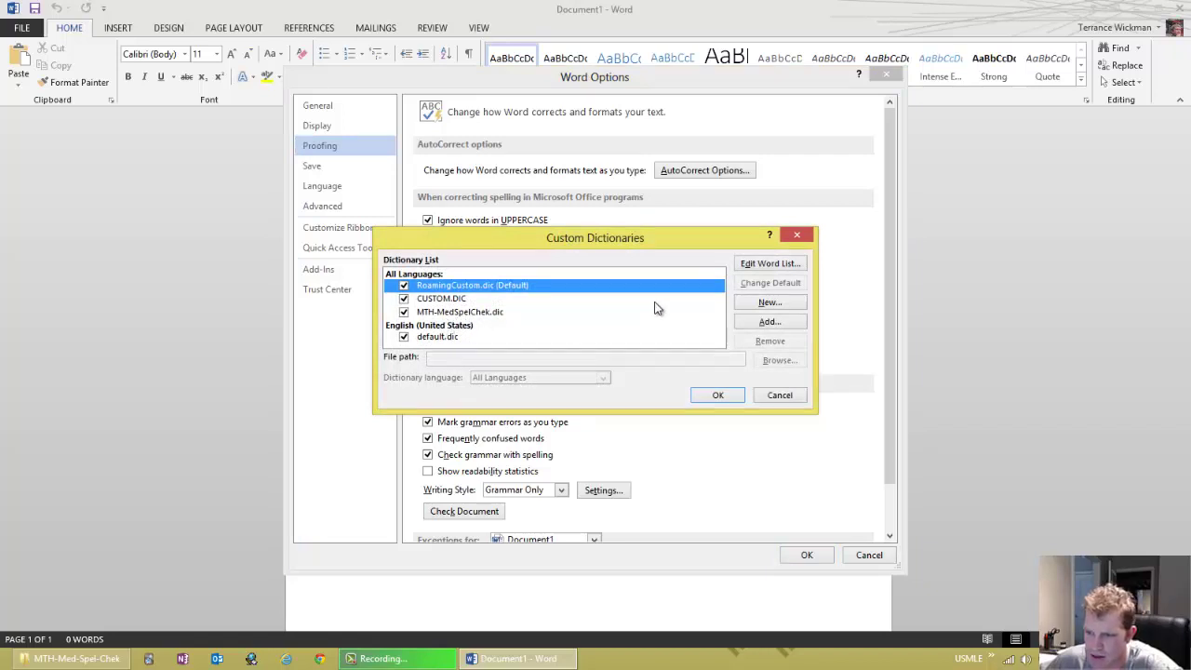
pyautogui.click(767, 322)
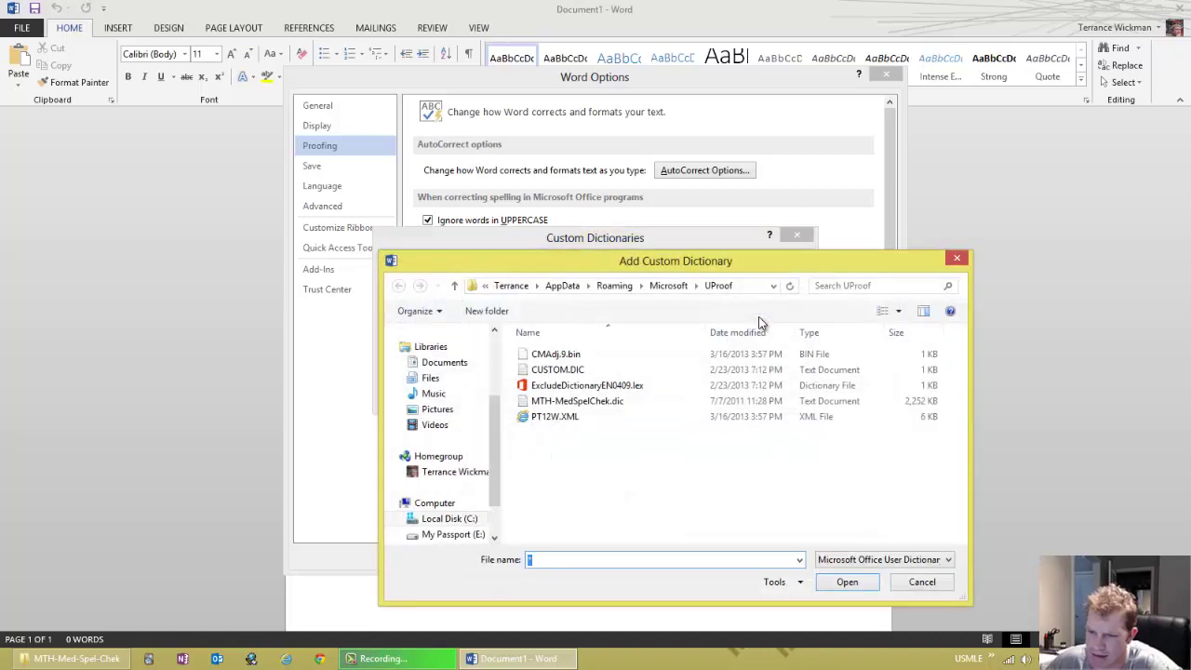
pyautogui.moveTo(723, 263); pyautogui.dragTo(637, 195)
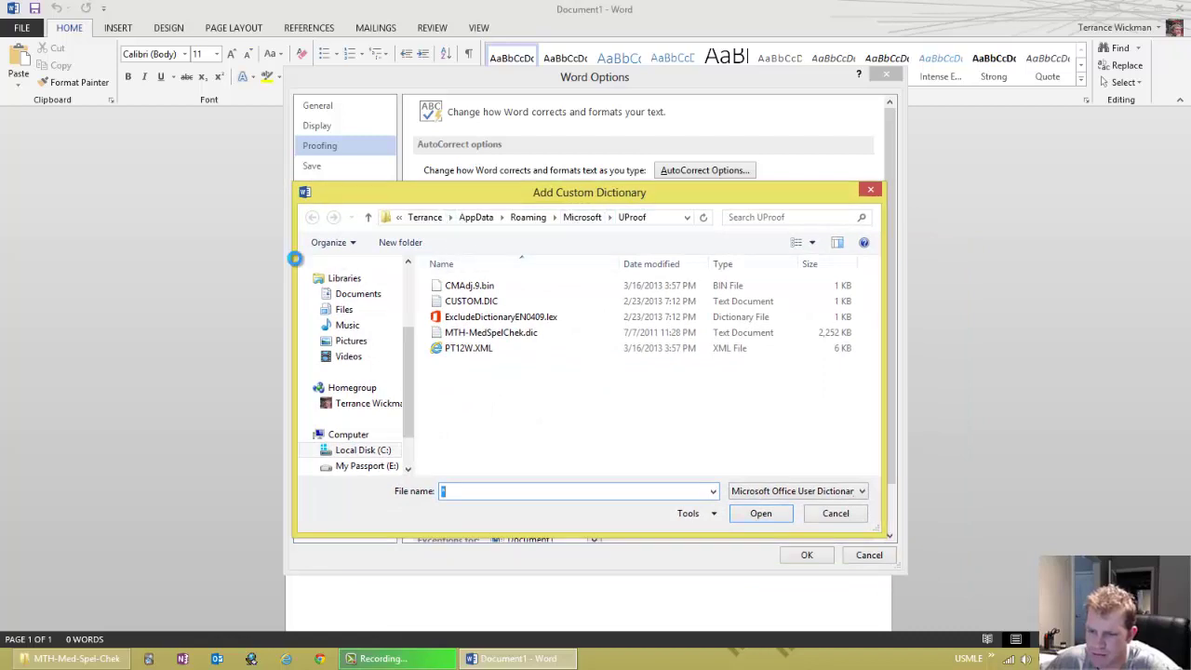
pyautogui.moveTo(294, 184); pyautogui.dragTo(204, 153)
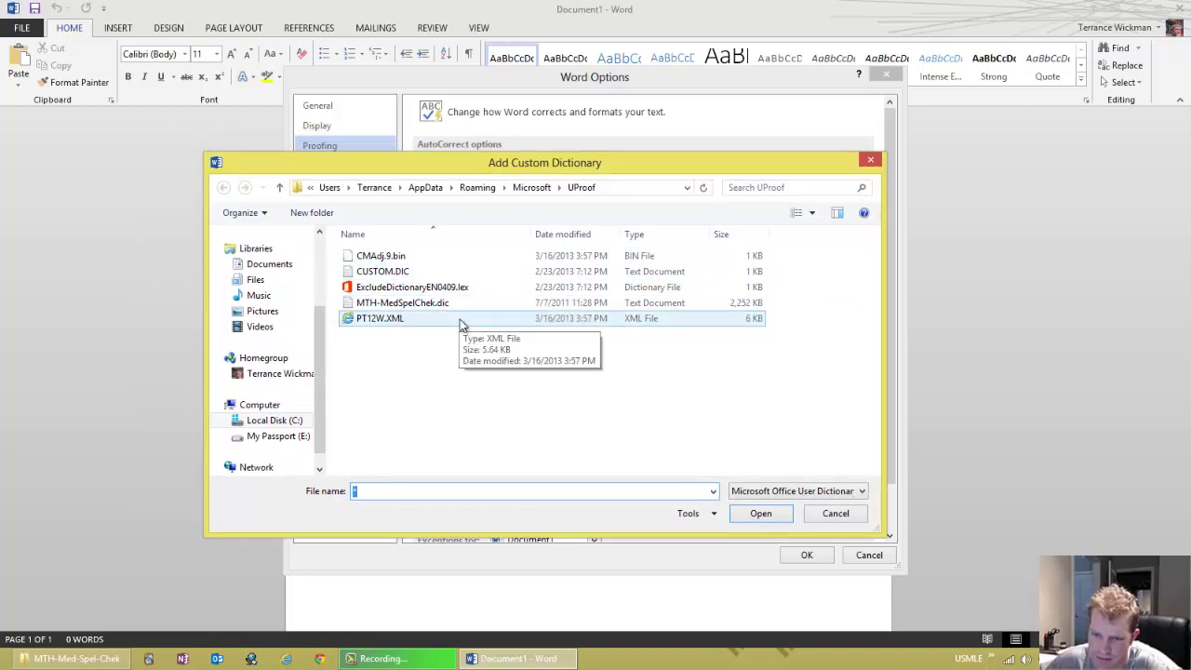
pyautogui.click(98, 659)
pyautogui.click(335, 120)
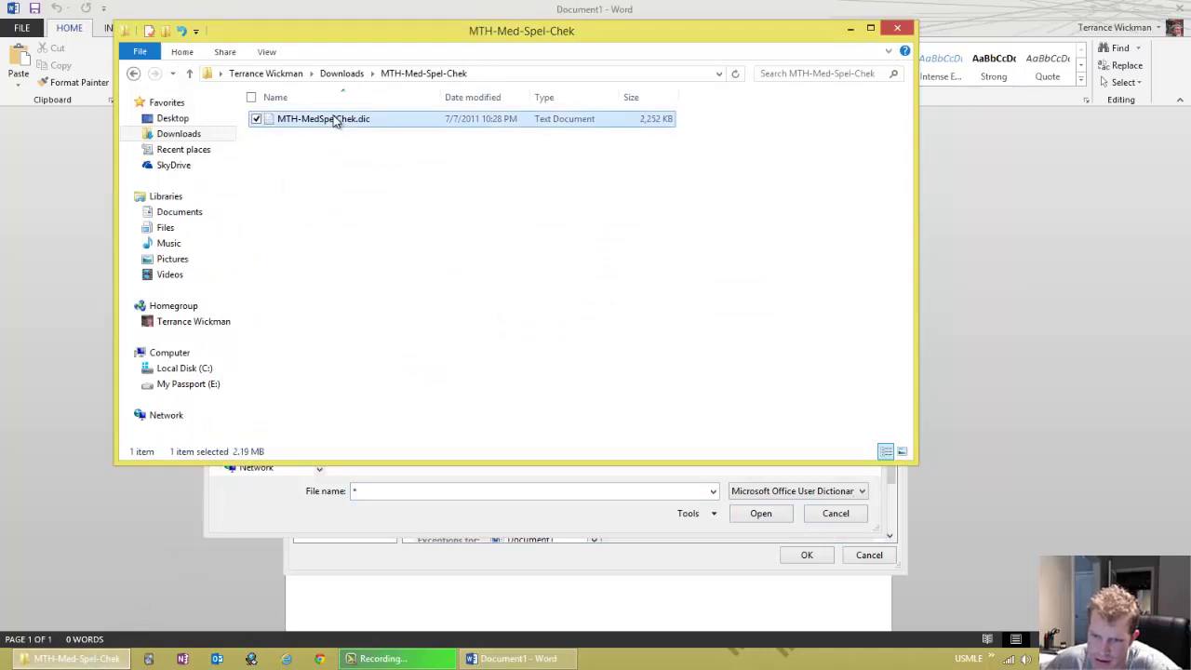
pyautogui.rightClick(335, 121)
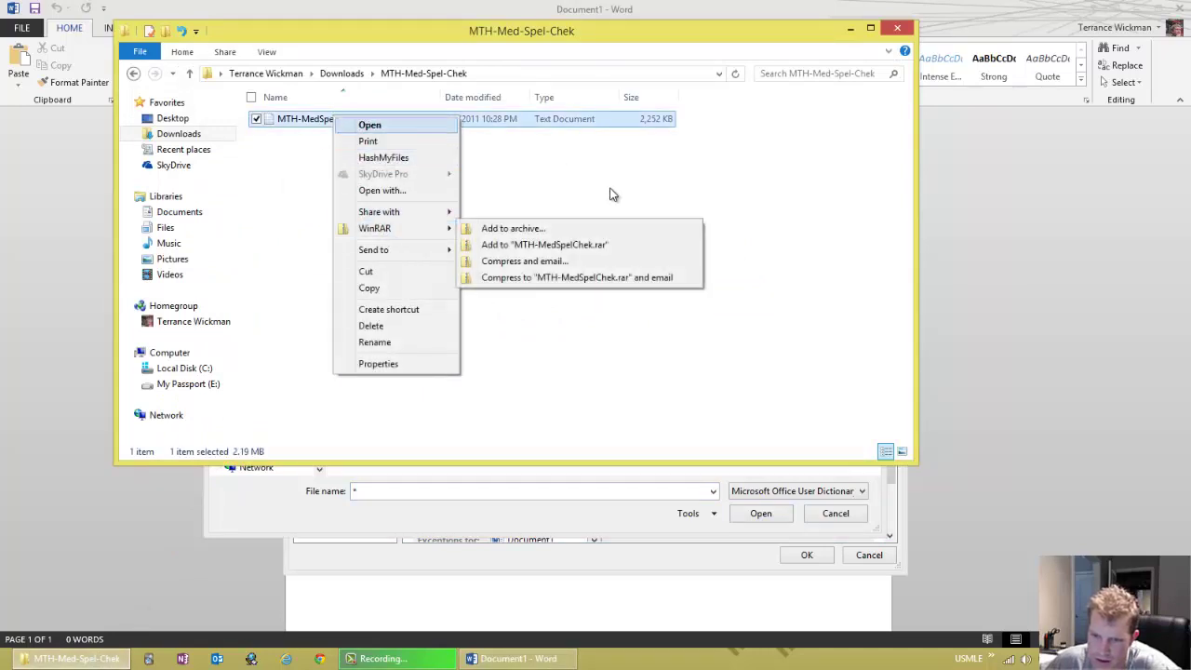
pyautogui.click(536, 164)
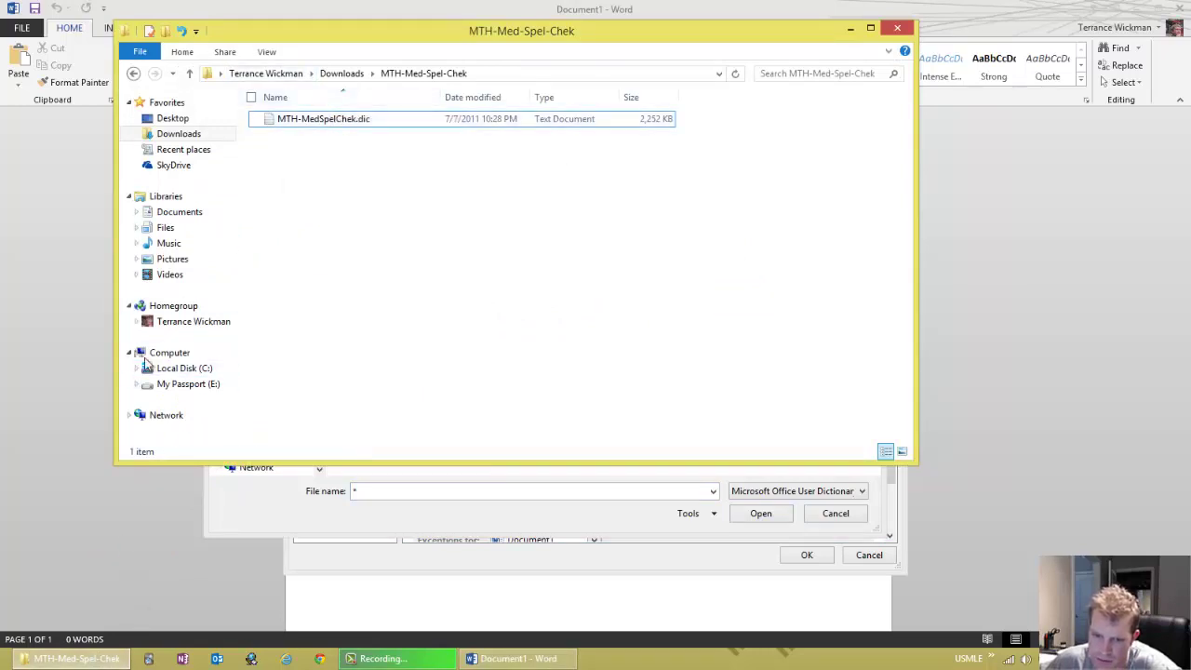
pyautogui.click(43, 662)
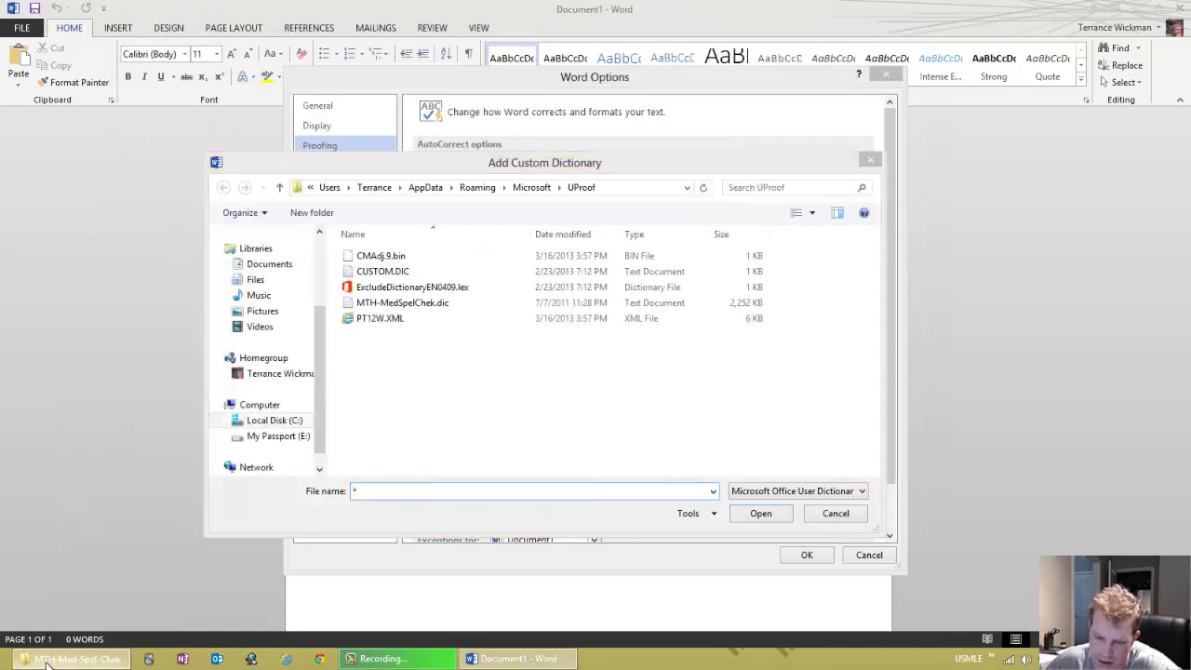
pyautogui.click(42, 663)
pyautogui.click(896, 29)
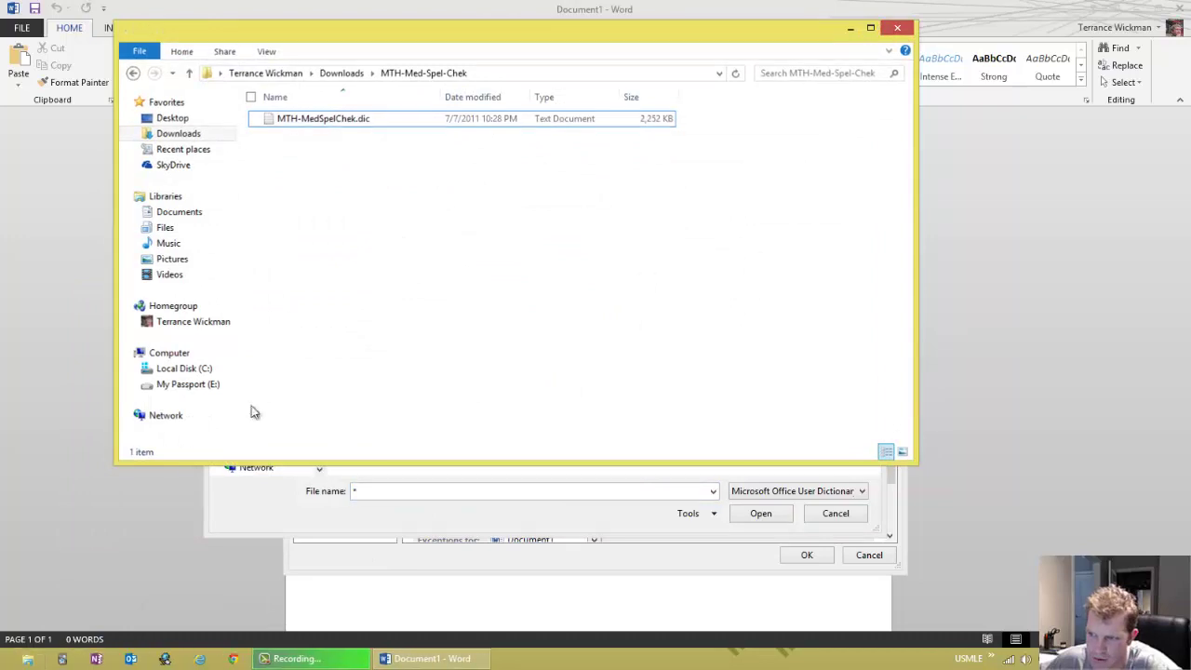
# - Switch to File Explorer and copy MTH-MedSpelChek.dic from the MTH-Med-Spel-Chek folder in Downloads
pyautogui.click(37, 663)
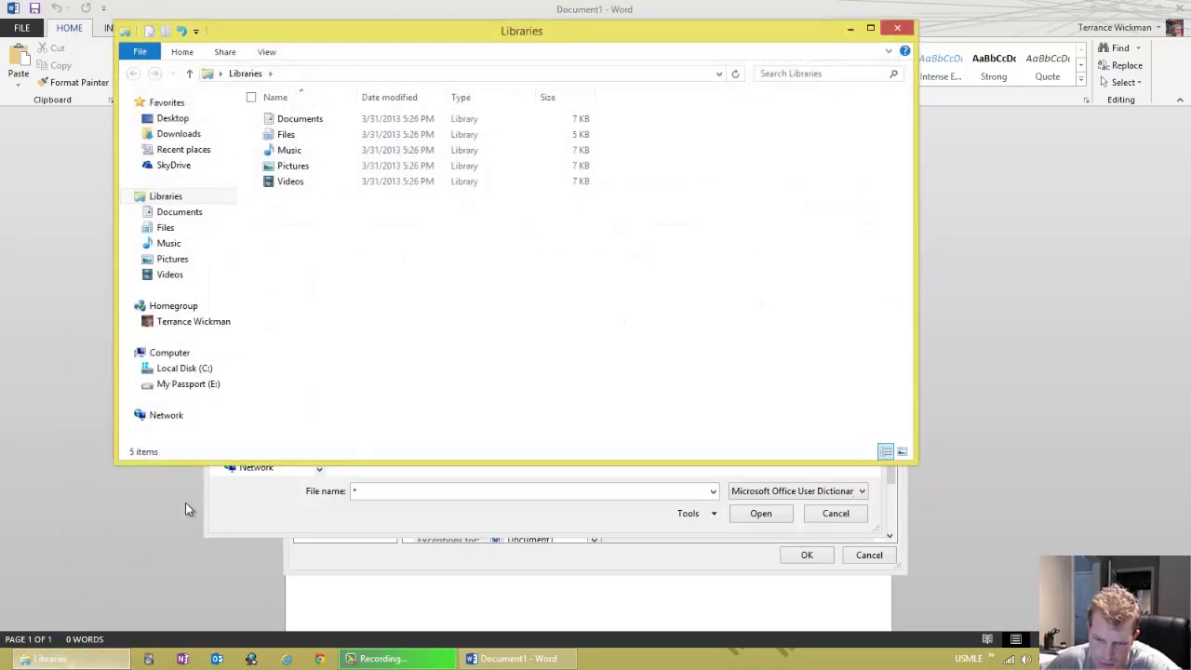
pyautogui.click(178, 134)
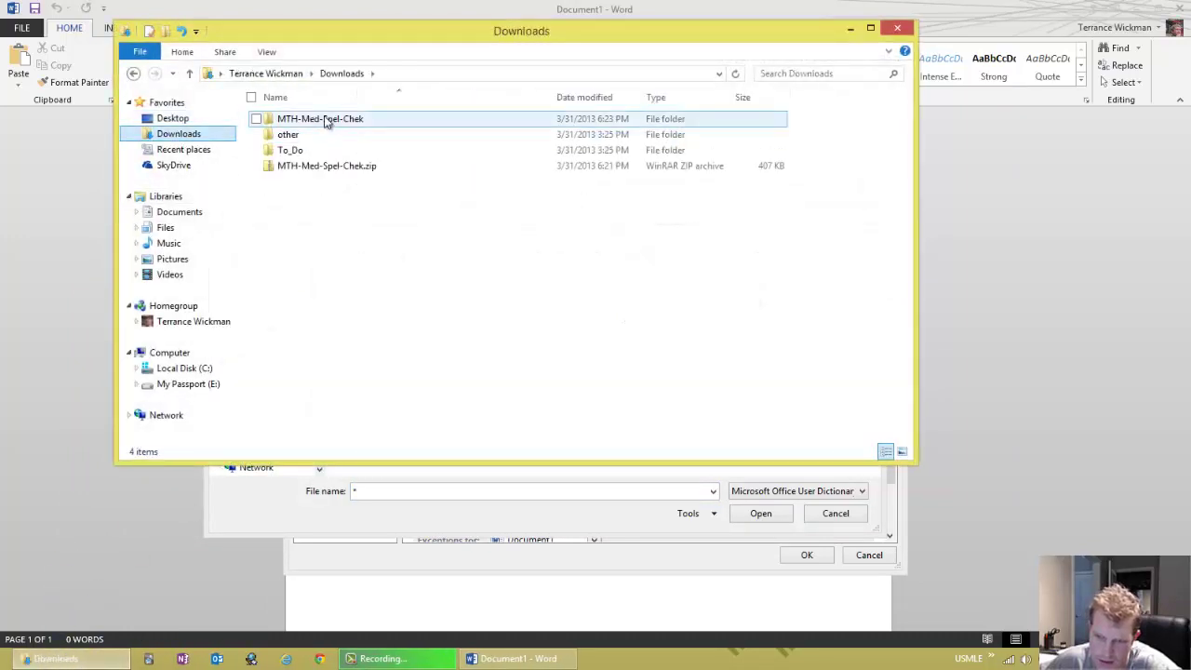
pyautogui.doubleClick(349, 120)
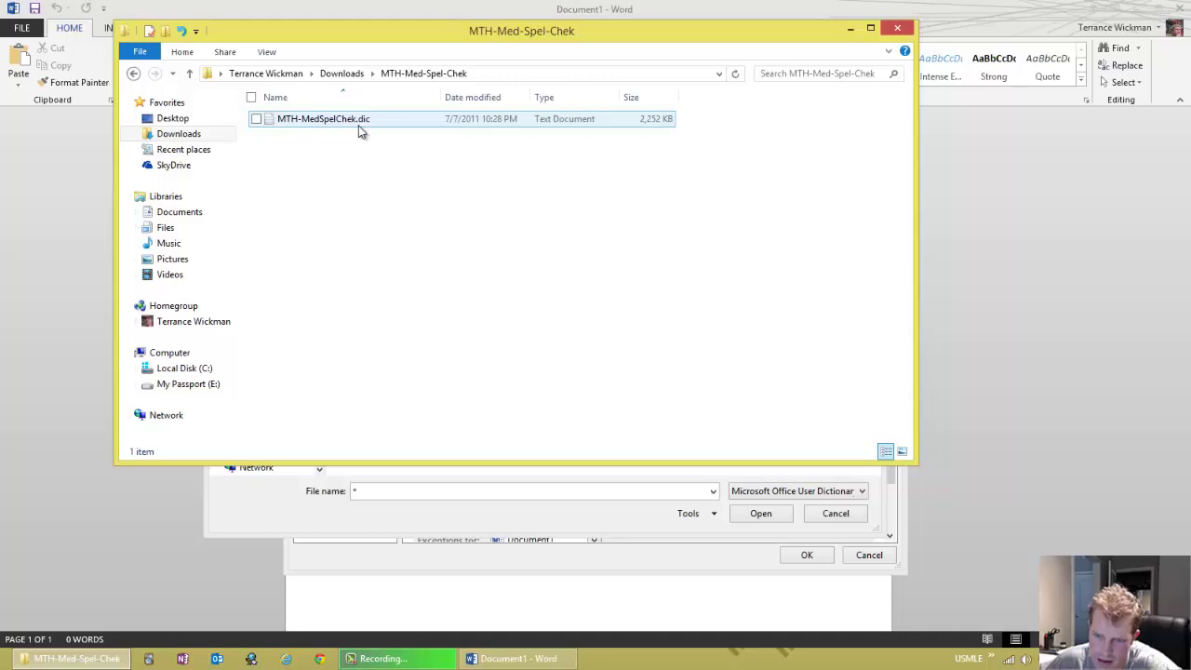
pyautogui.rightClick(356, 119)
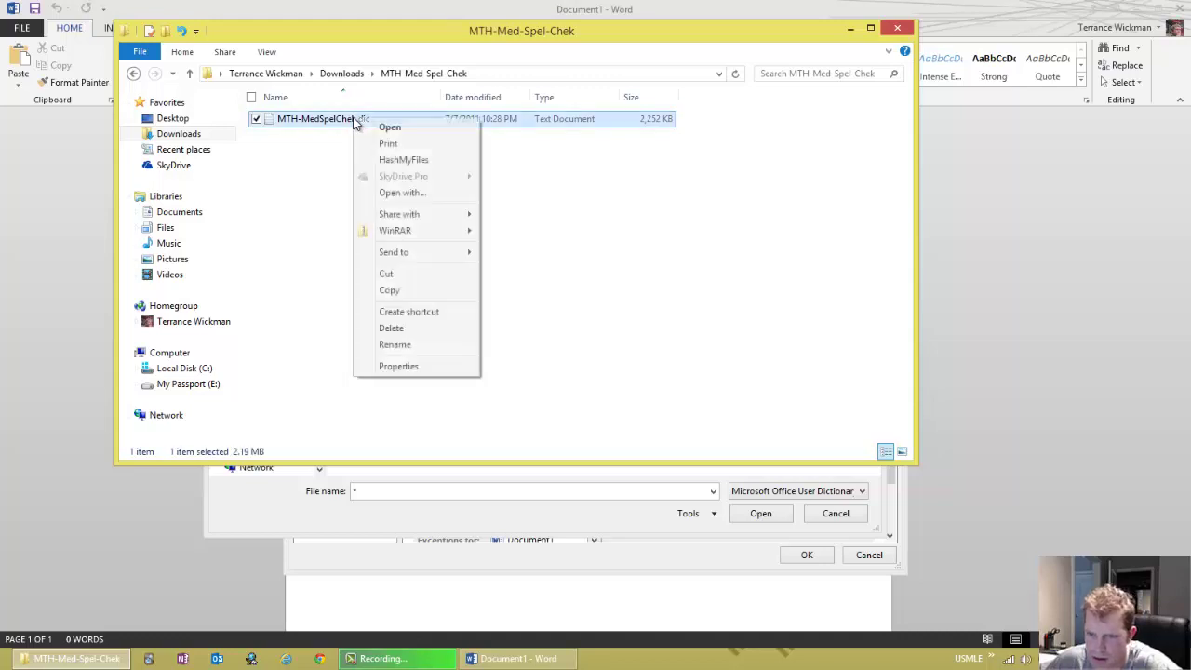
pyautogui.click(390, 290)
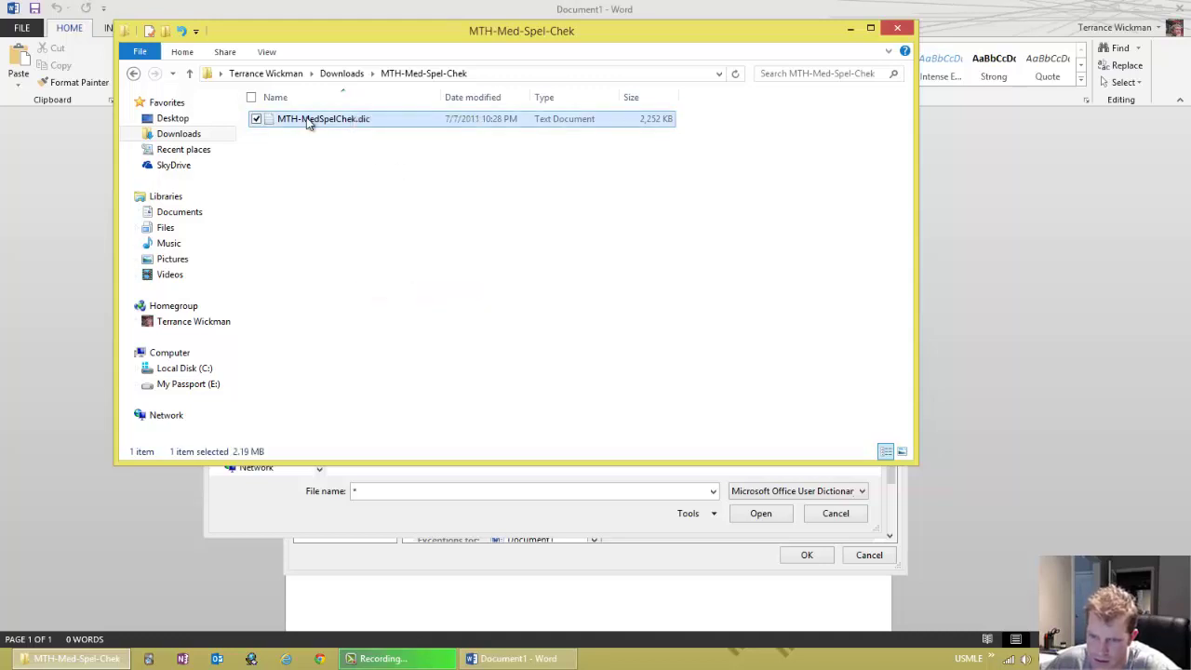
# - Return to Word's Add Custom Dictionary dialog with the UProof folder open
pyautogui.click(392, 521)
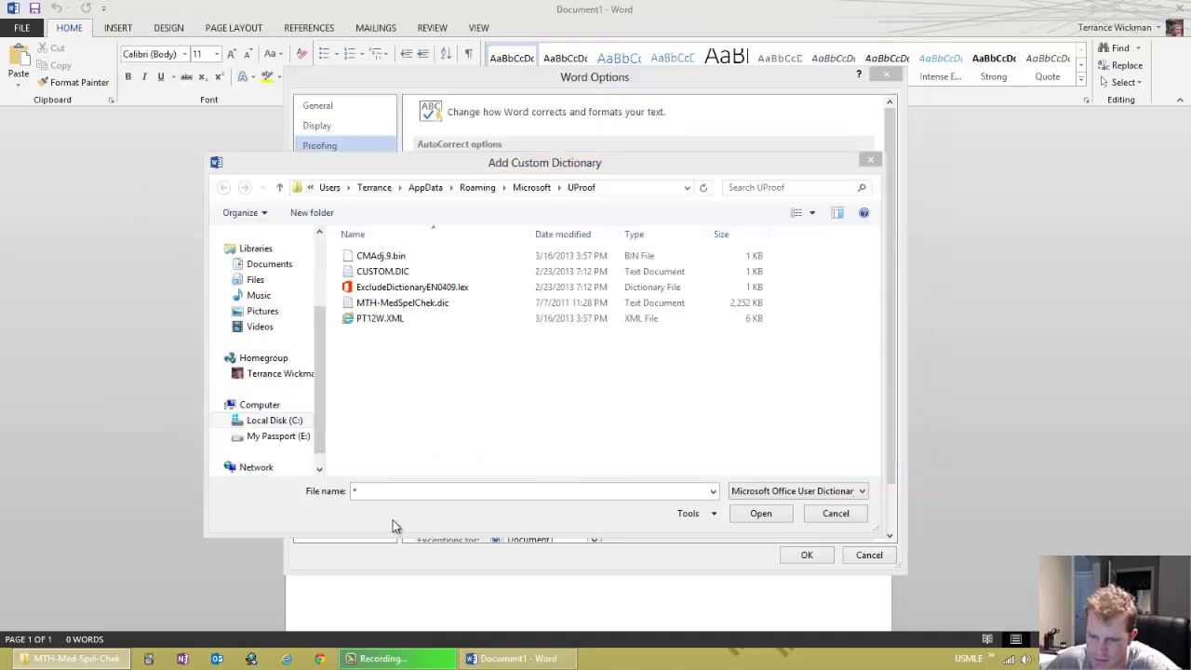
pyautogui.rightClick(479, 367)
pyautogui.click(392, 372)
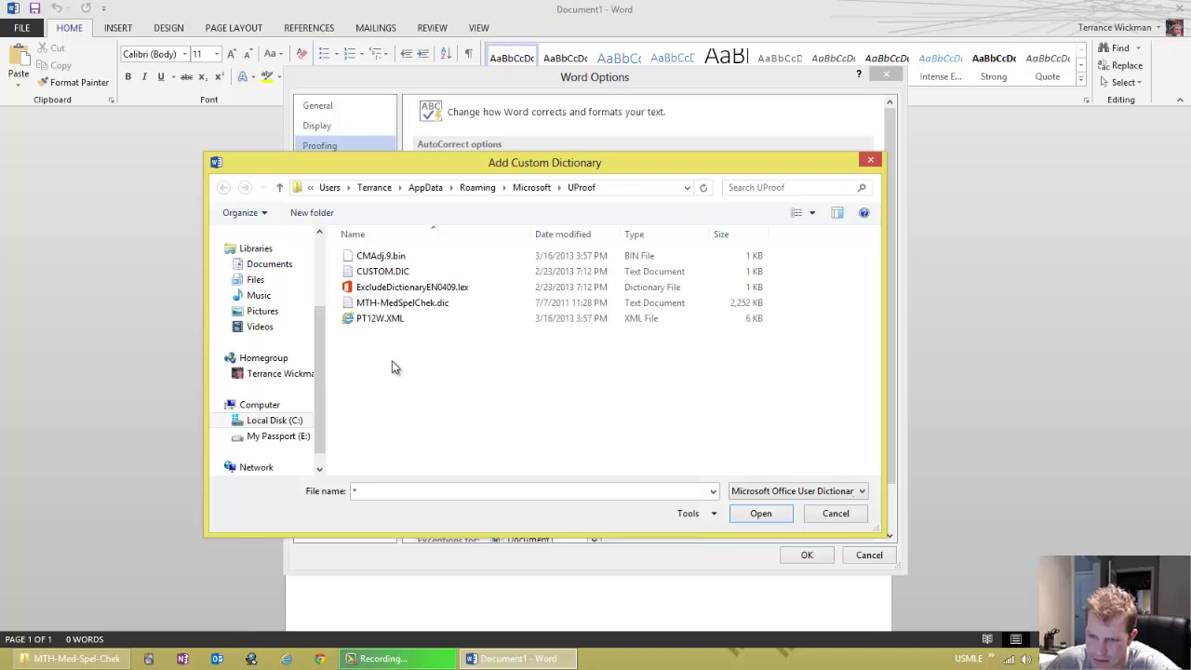
pyautogui.click(381, 303)
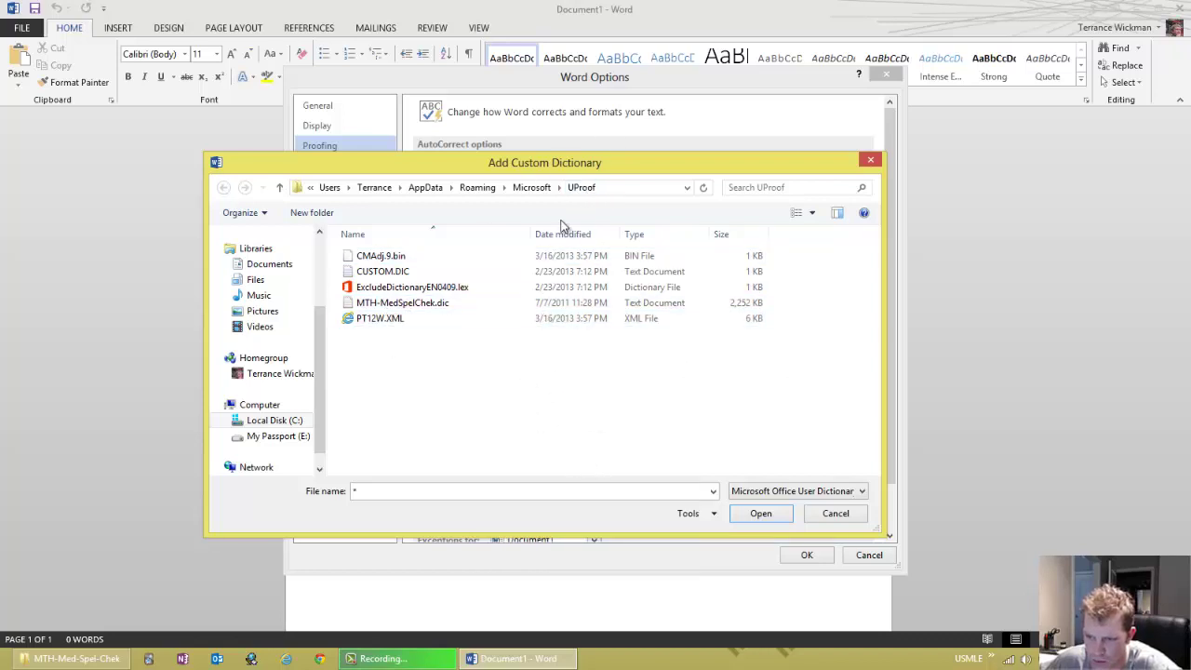
pyautogui.click(585, 552)
# - Add MTH-MedSpelChek.dic from the UProof folder as a custom dictionary, confirm the dictionary list, and reopen it for review
pyautogui.click(417, 307)
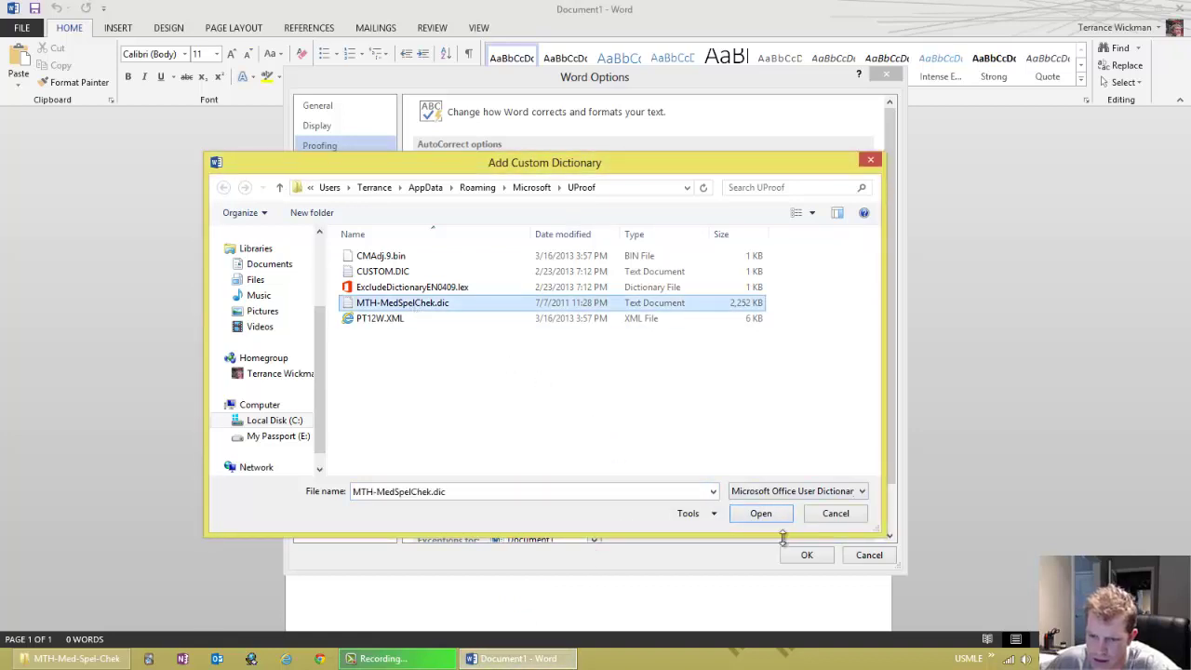
pyautogui.press('Return')
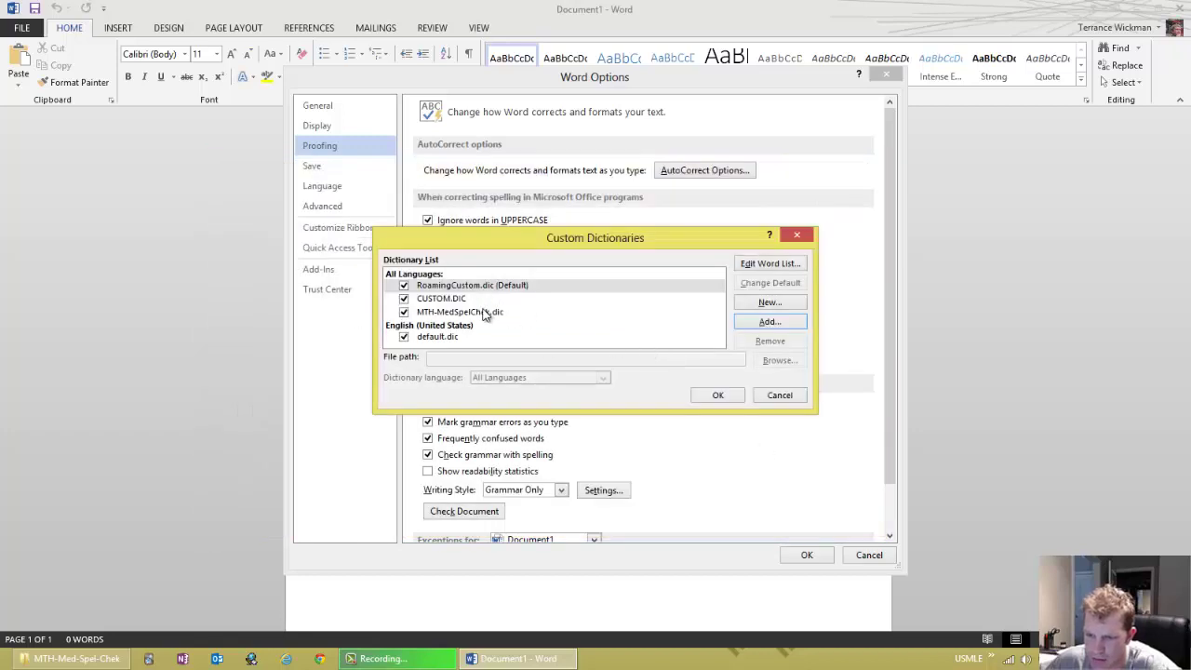
pyautogui.click(722, 394)
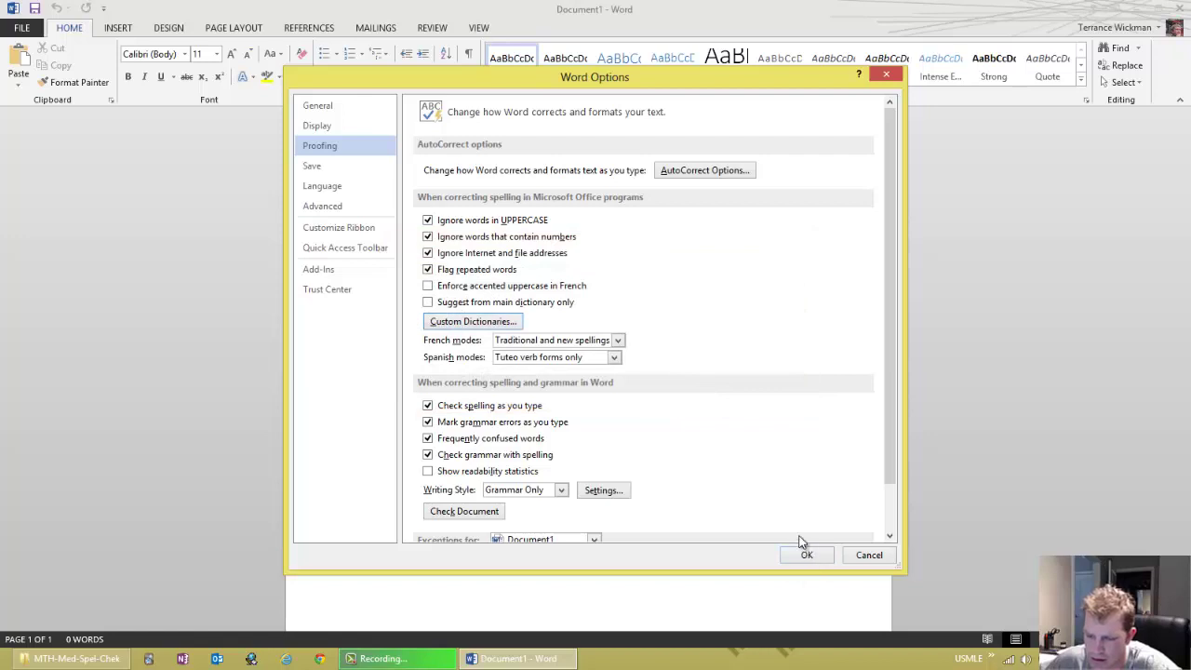
pyautogui.click(488, 324)
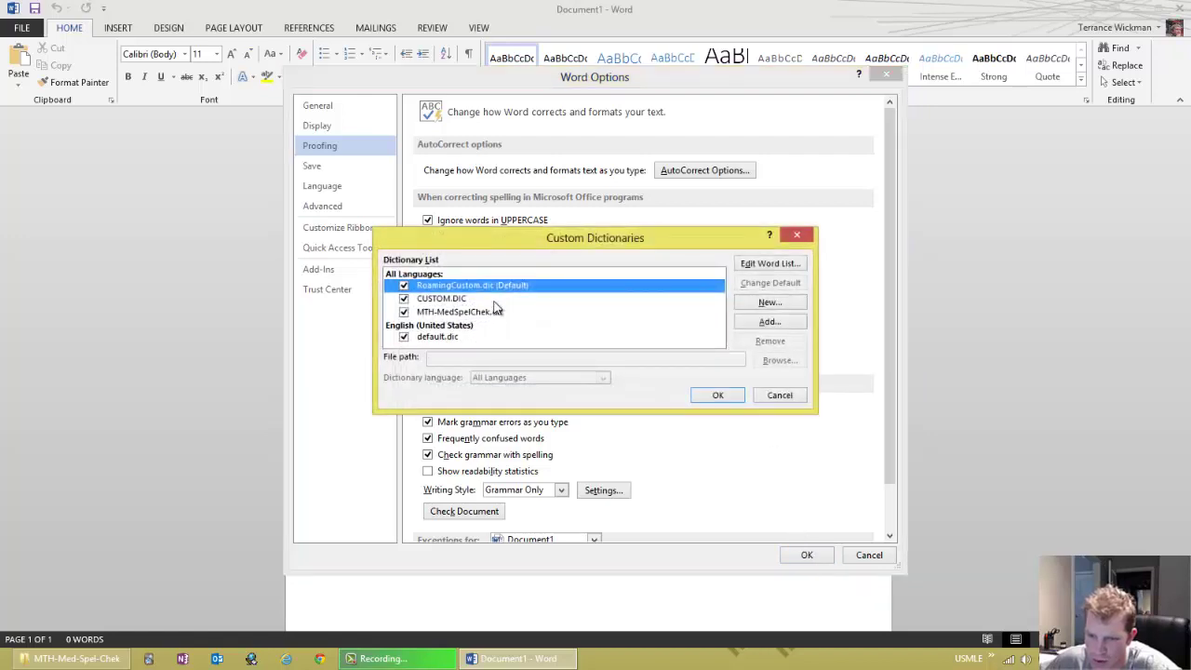
# - Inspect the UProof folder's full path in the Add Custom Dictionary dialog, close it, and accept the custom dictionaries and Word options
pyautogui.click(768, 323)
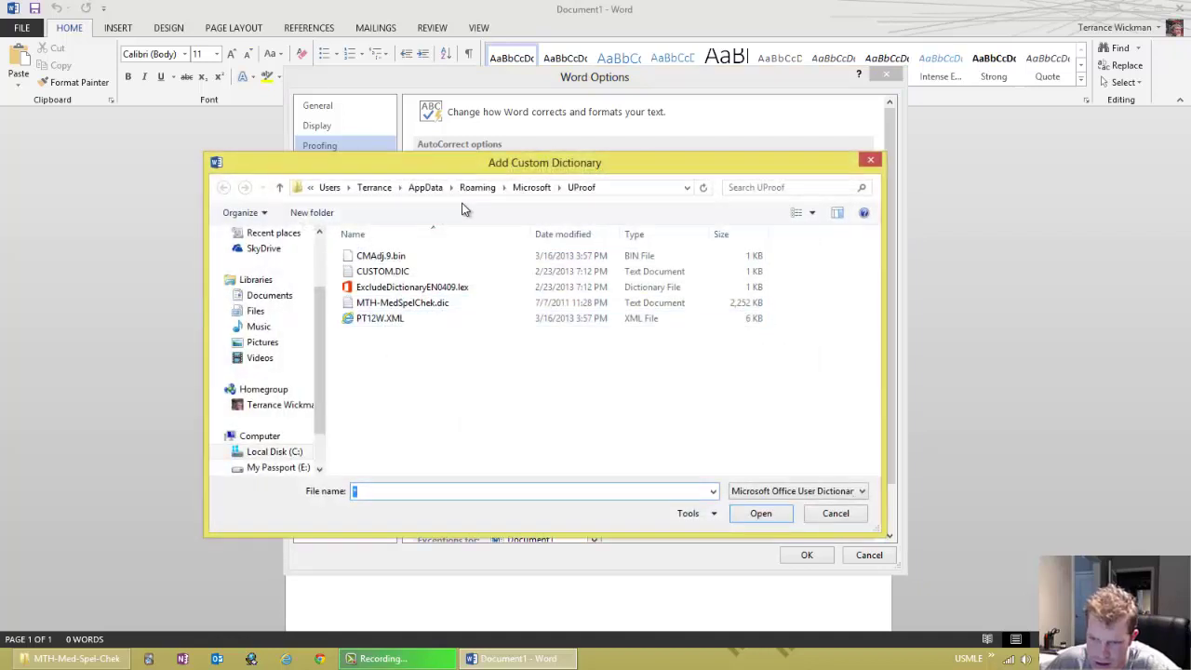
pyautogui.click(627, 185)
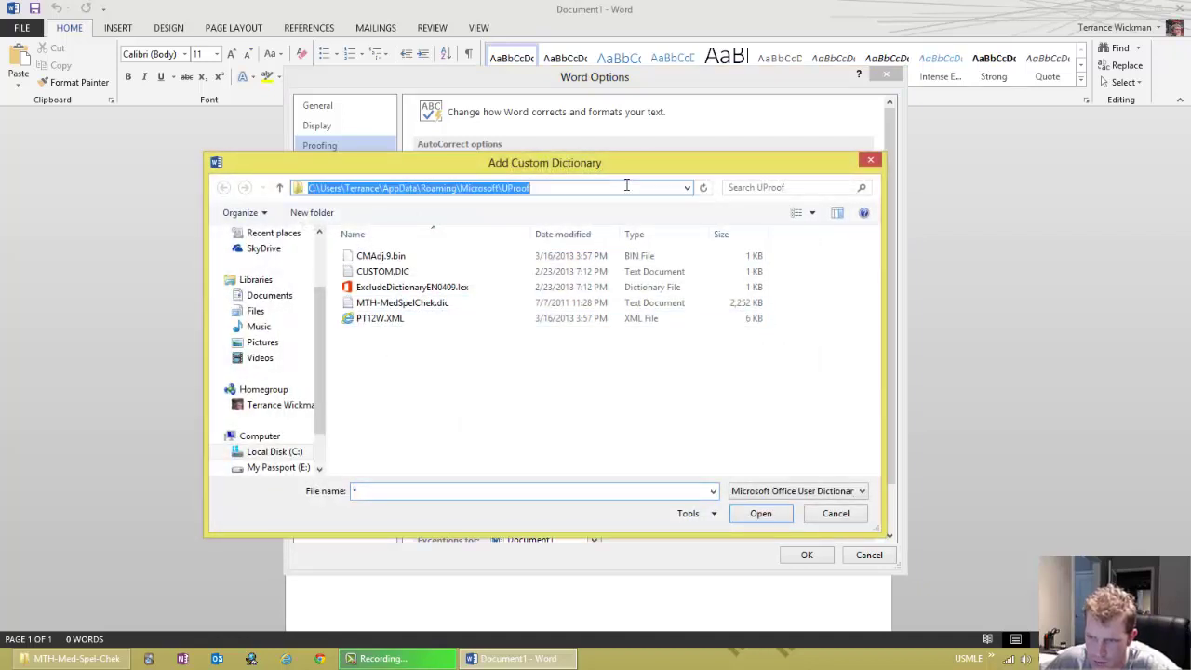
pyautogui.click(552, 187)
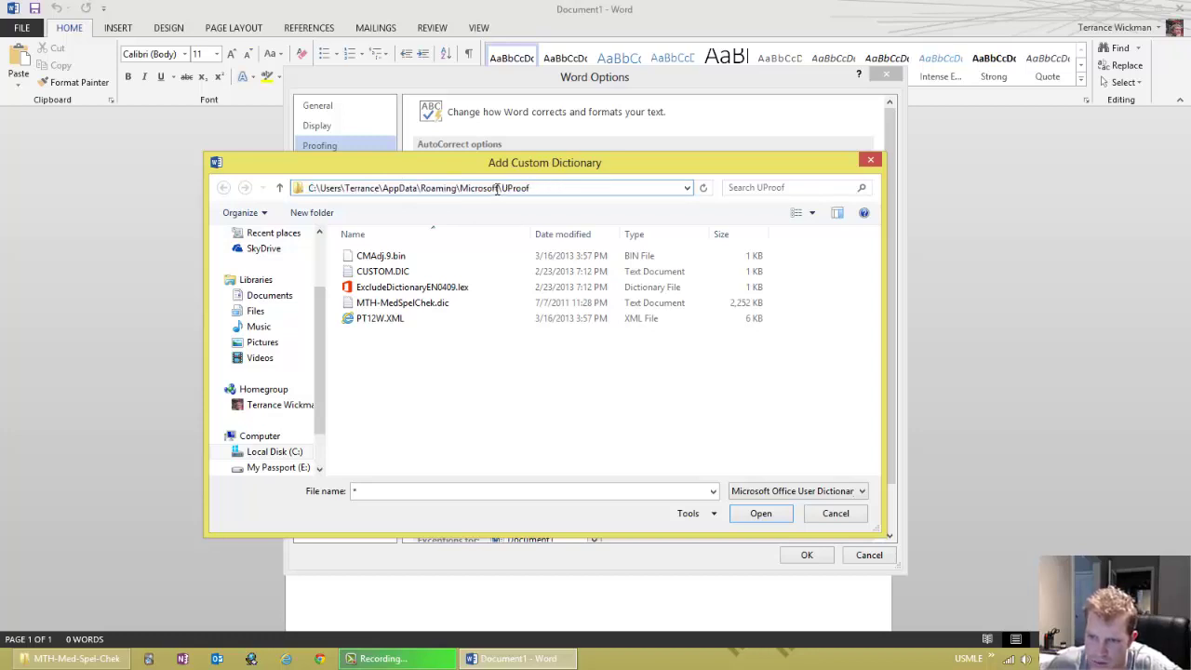
pyautogui.moveTo(502, 187); pyautogui.dragTo(596, 189)
pyautogui.click(870, 160)
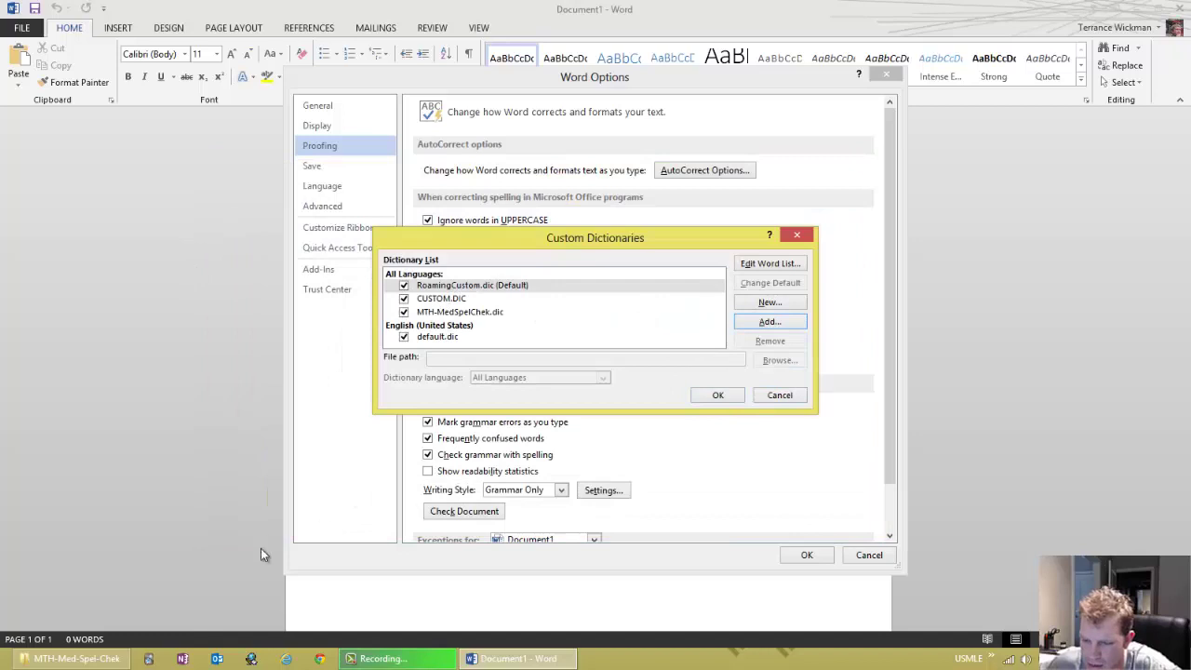
pyautogui.click(718, 396)
pyautogui.click(806, 556)
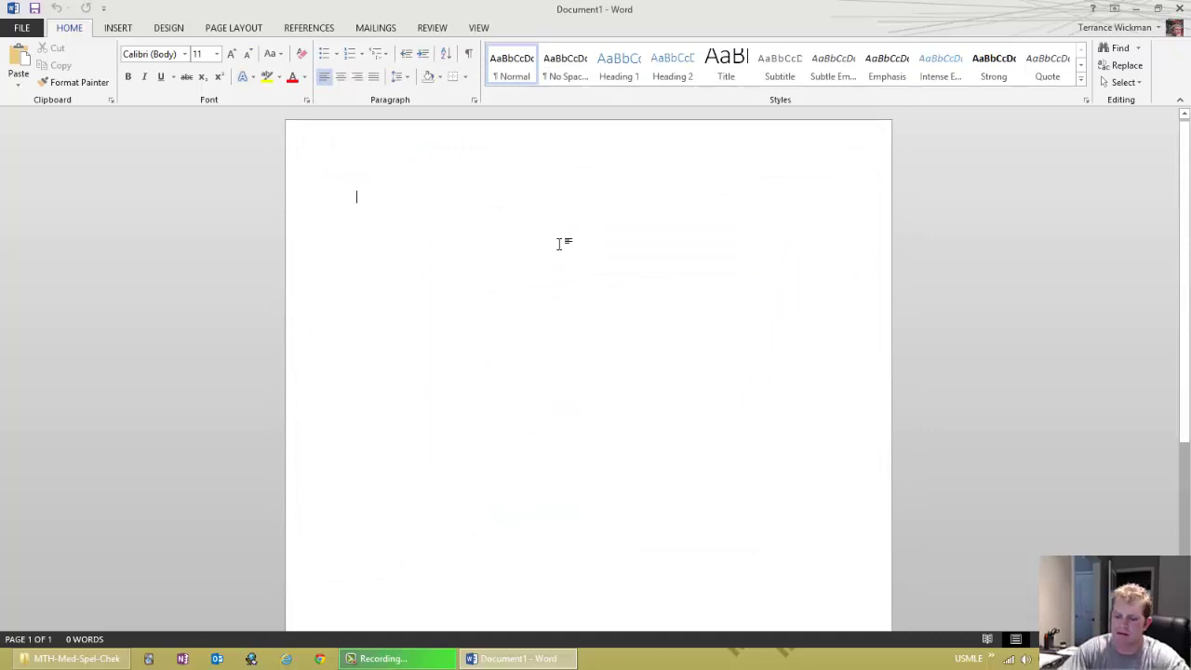
# - Test the medical dictionary by entering the misspelled word "ilioccygeous" and replacing it with the spelling suggestion "Iliococcygeus"
pyautogui.write('ilioc')
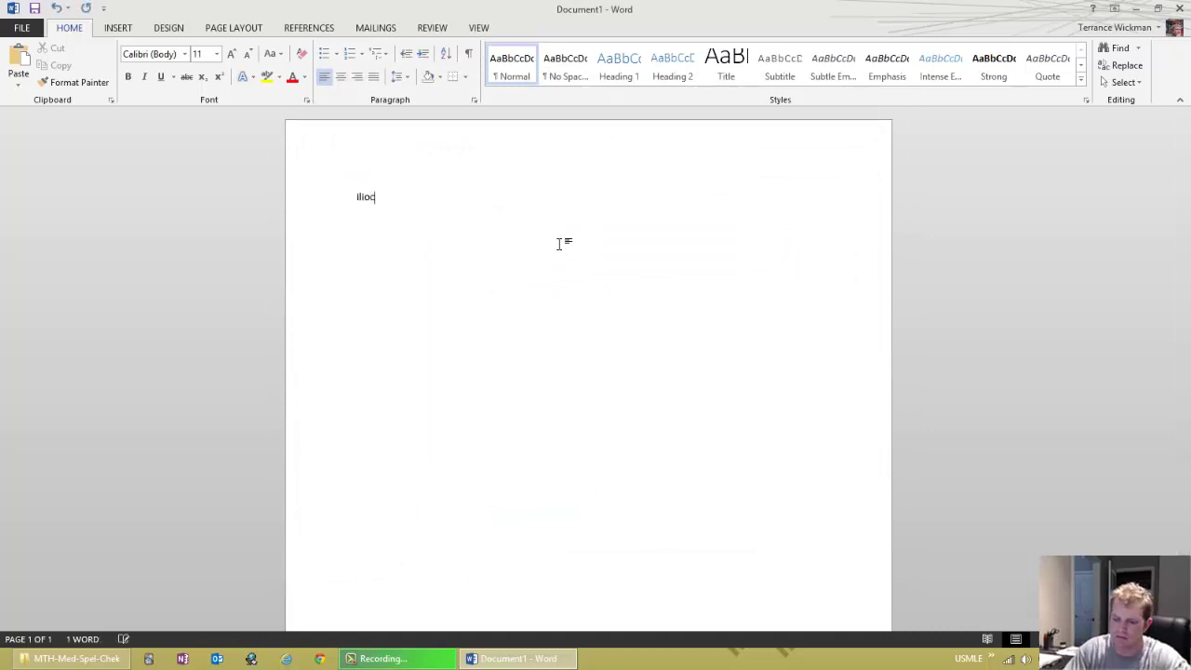
pyautogui.press('BackSpace')
pyautogui.press('BackSpace')
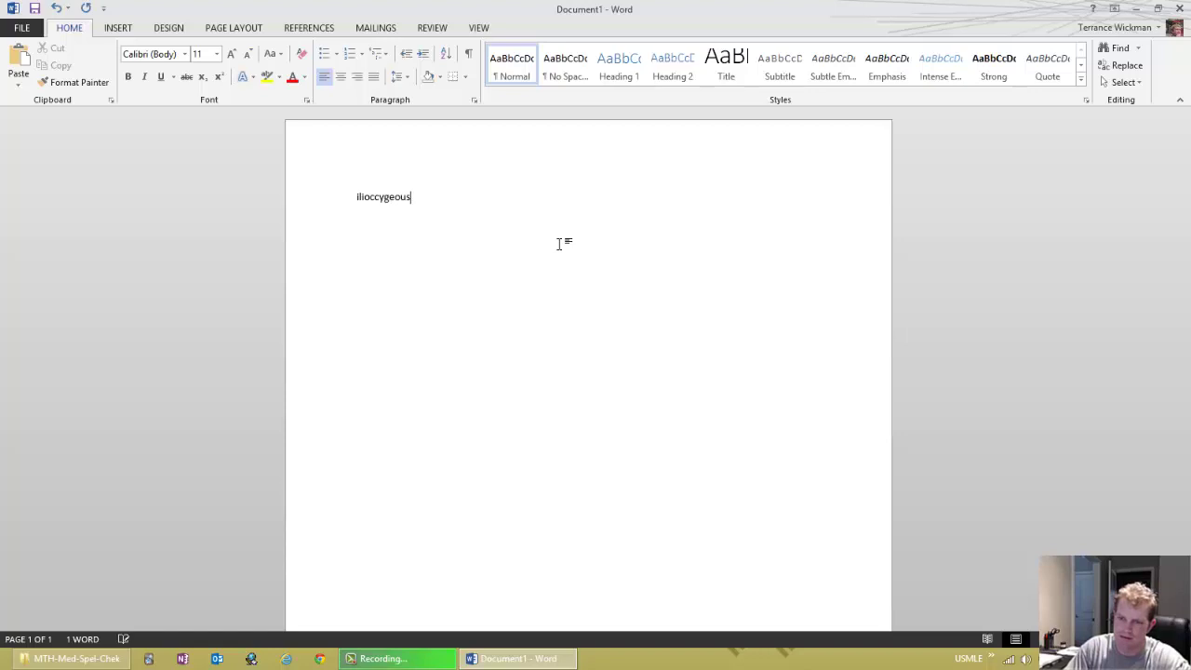
pyautogui.rightClick(396, 203)
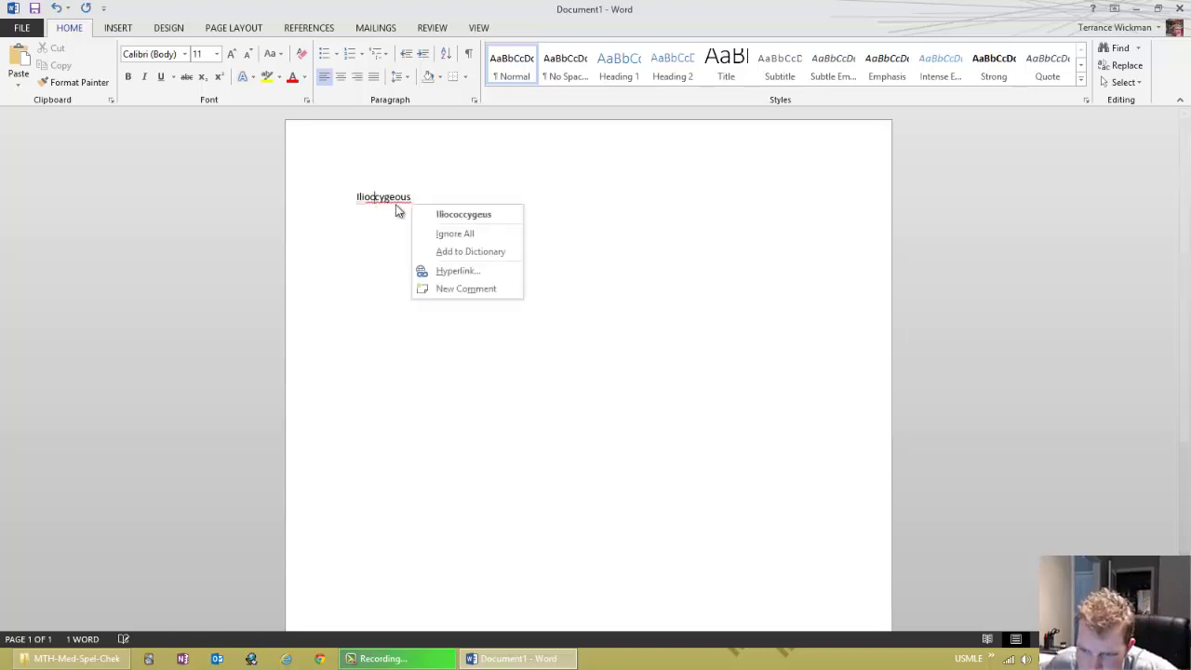
pyautogui.click(442, 224)
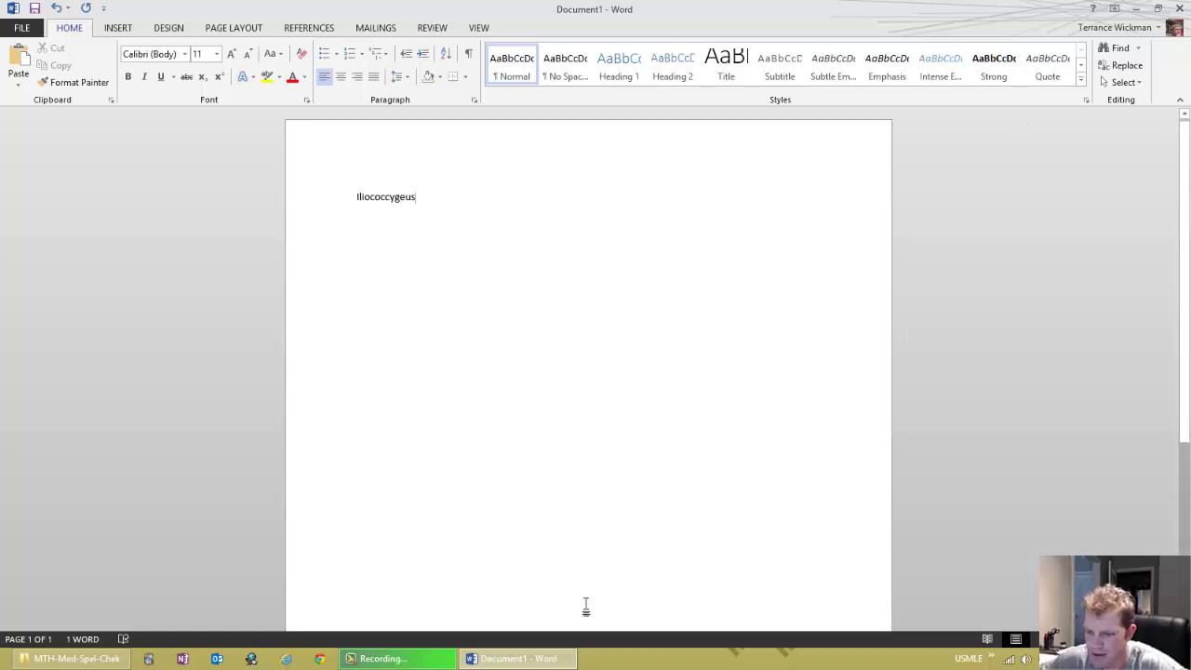
pyautogui.click(383, 665)
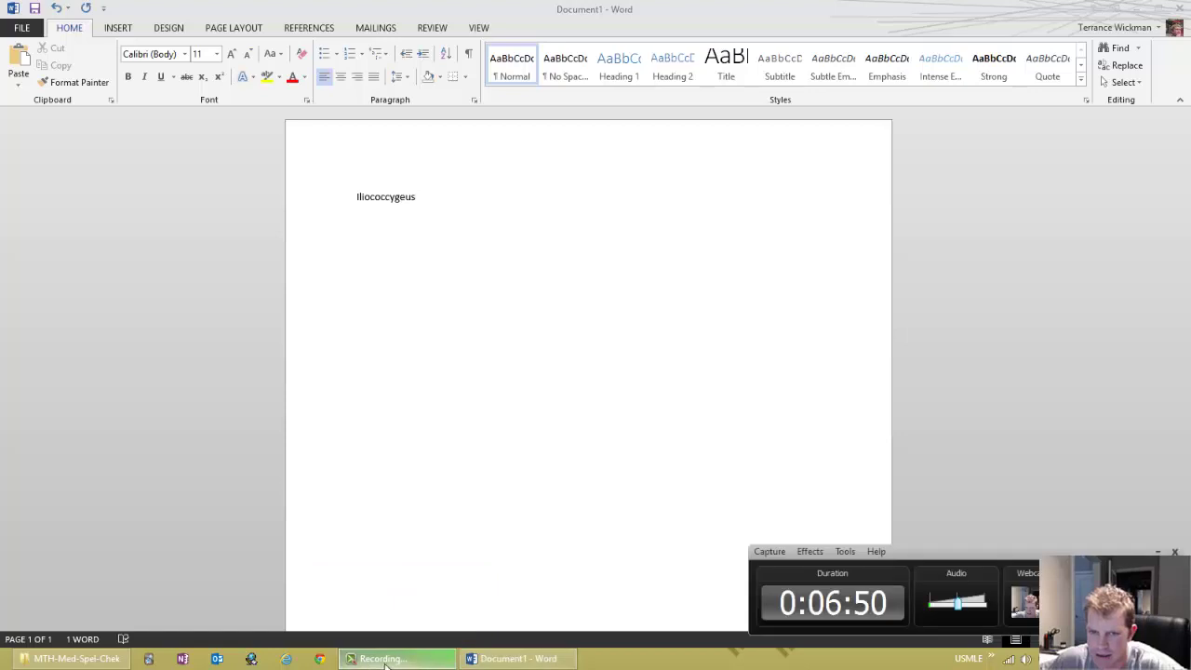
pyautogui.click(1158, 551)
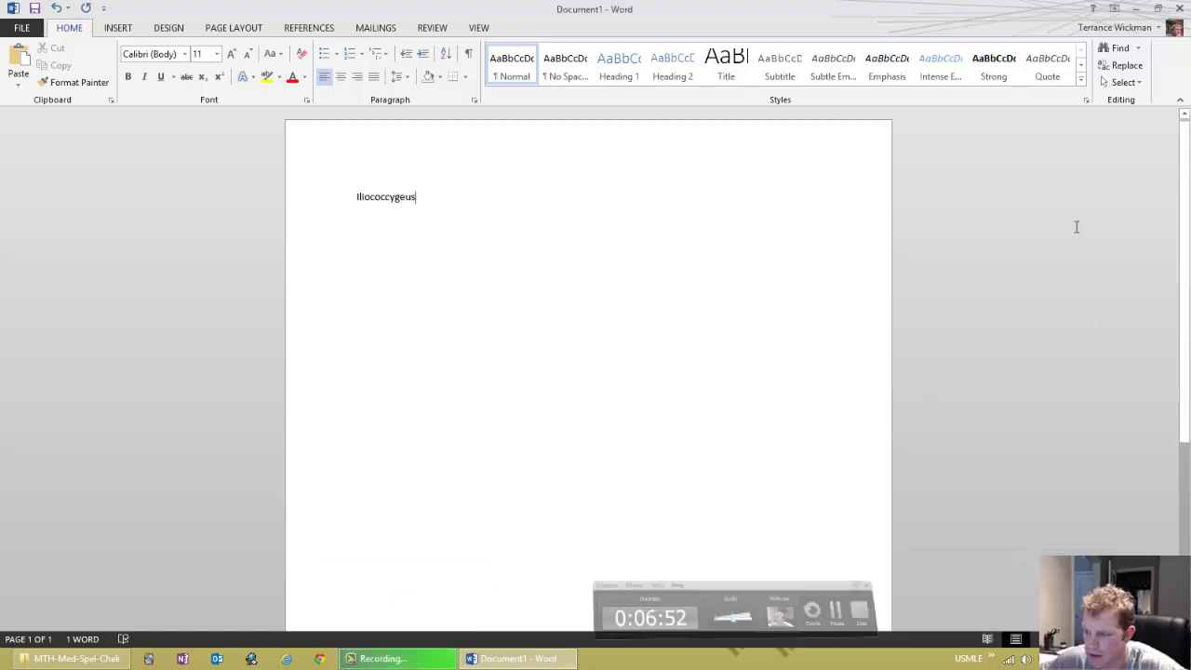
# - Close Document1 in Word without saving its changes
pyautogui.click(1180, 10)
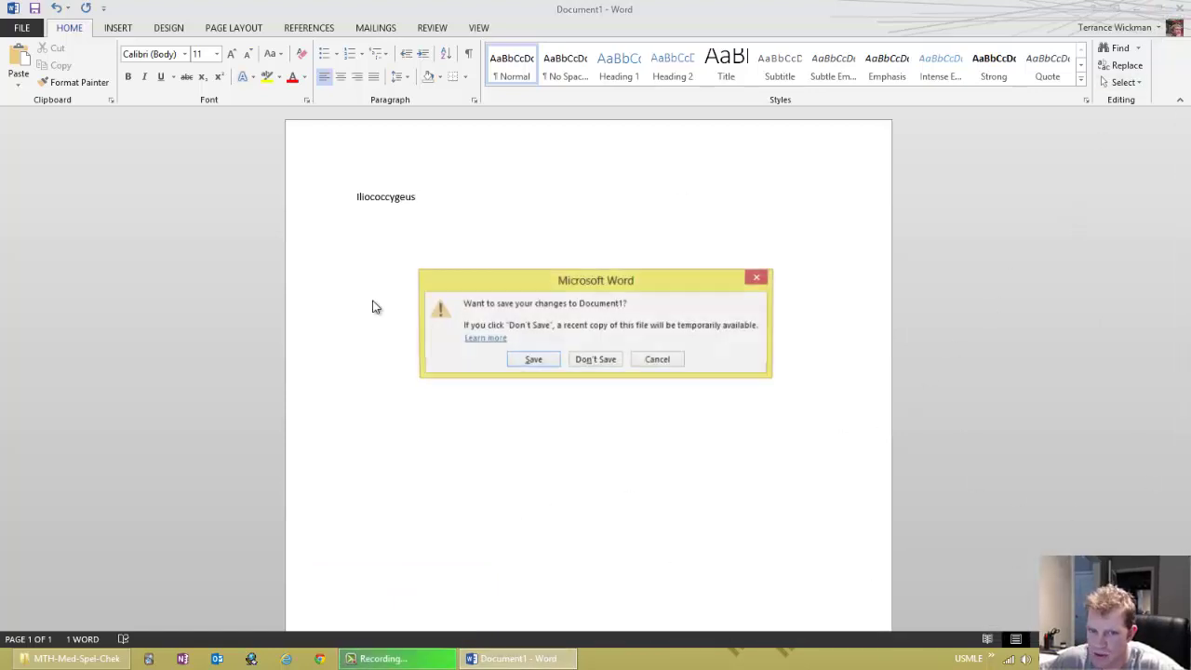
pyautogui.click(586, 360)
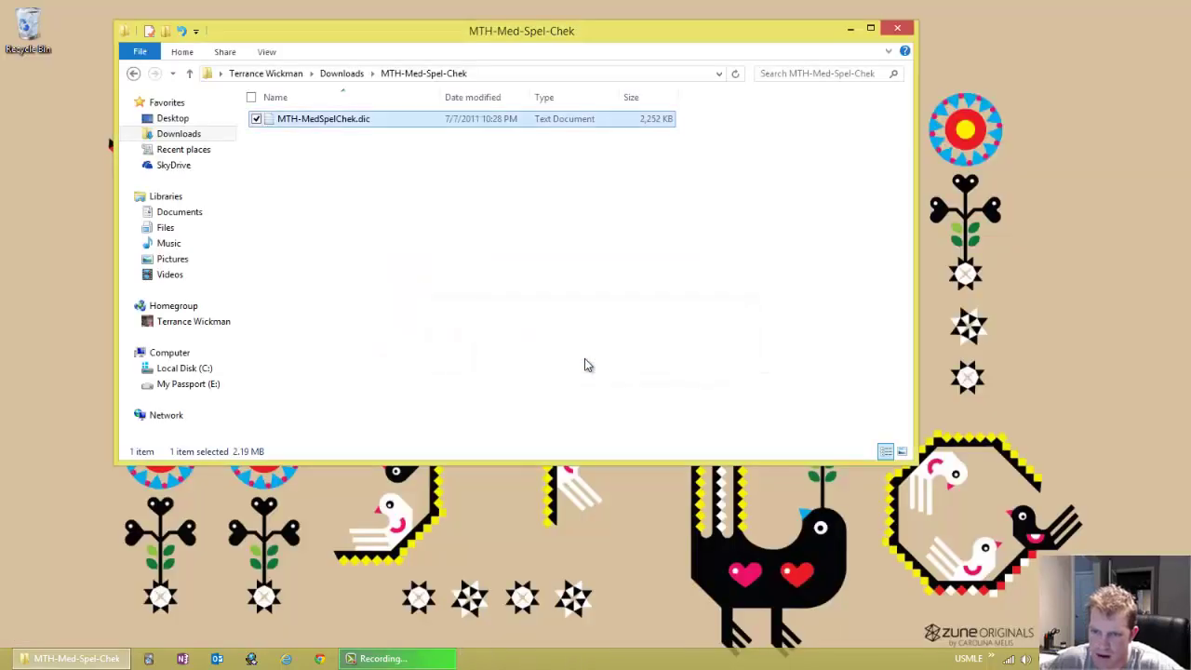
# - Switch to OneNote and view the list of notebooks from the Pharmacology notebook, then close the list
pyautogui.click(184, 659)
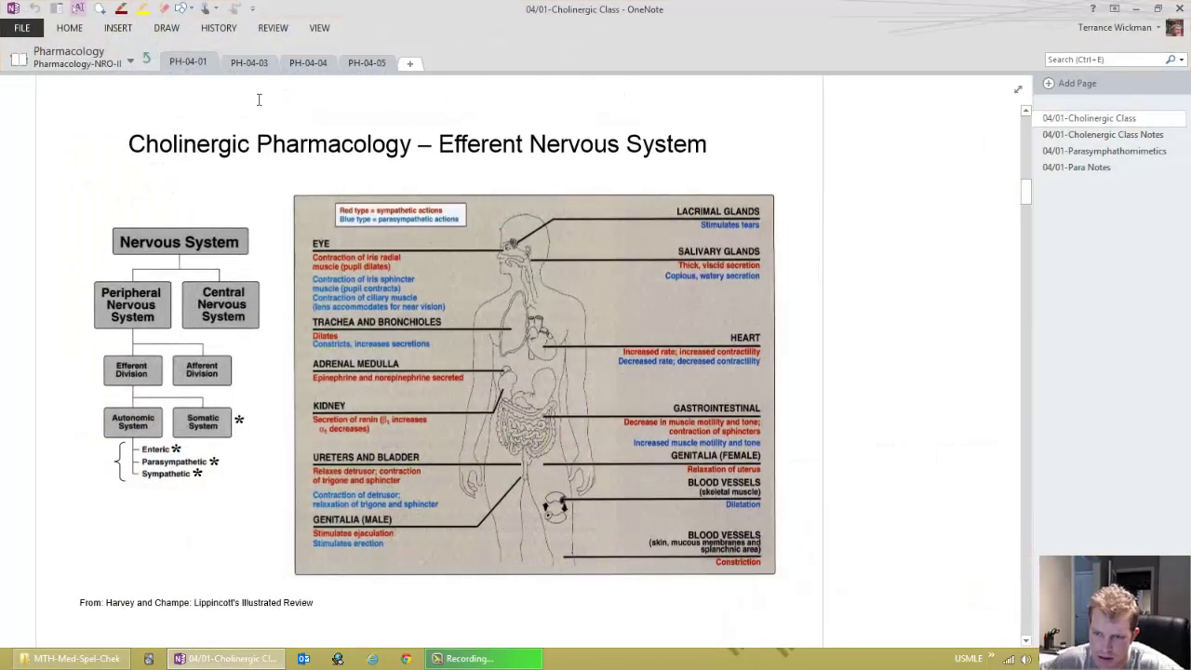
pyautogui.click(95, 53)
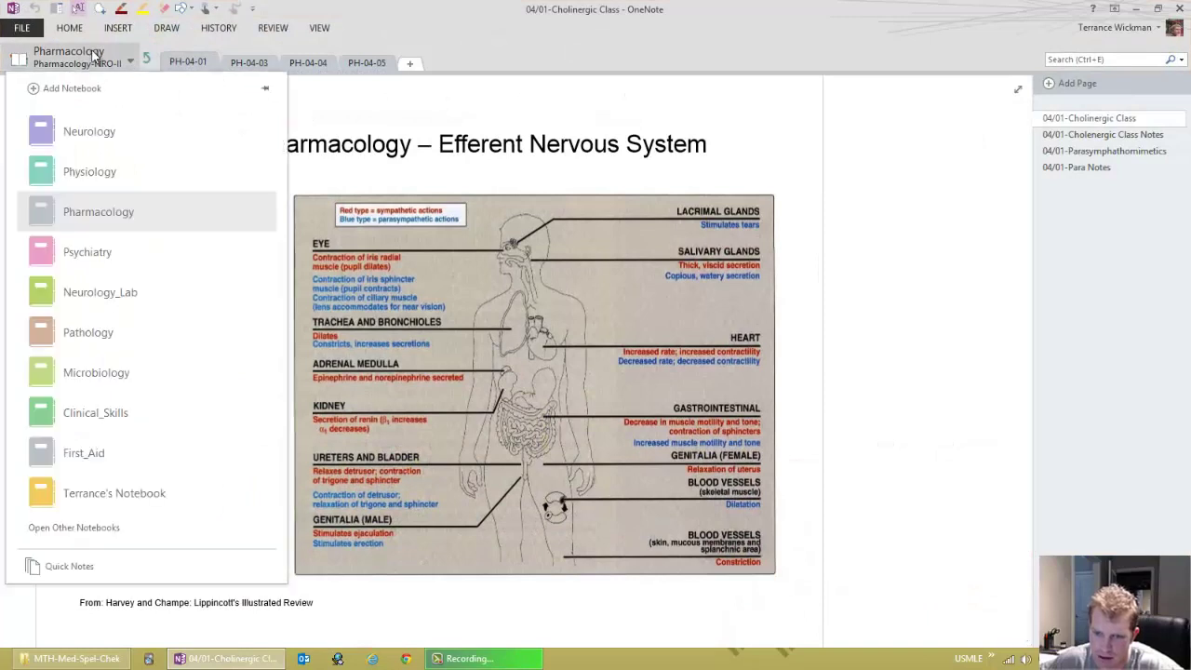
pyautogui.click(95, 53)
pyautogui.moveTo(488, 666)
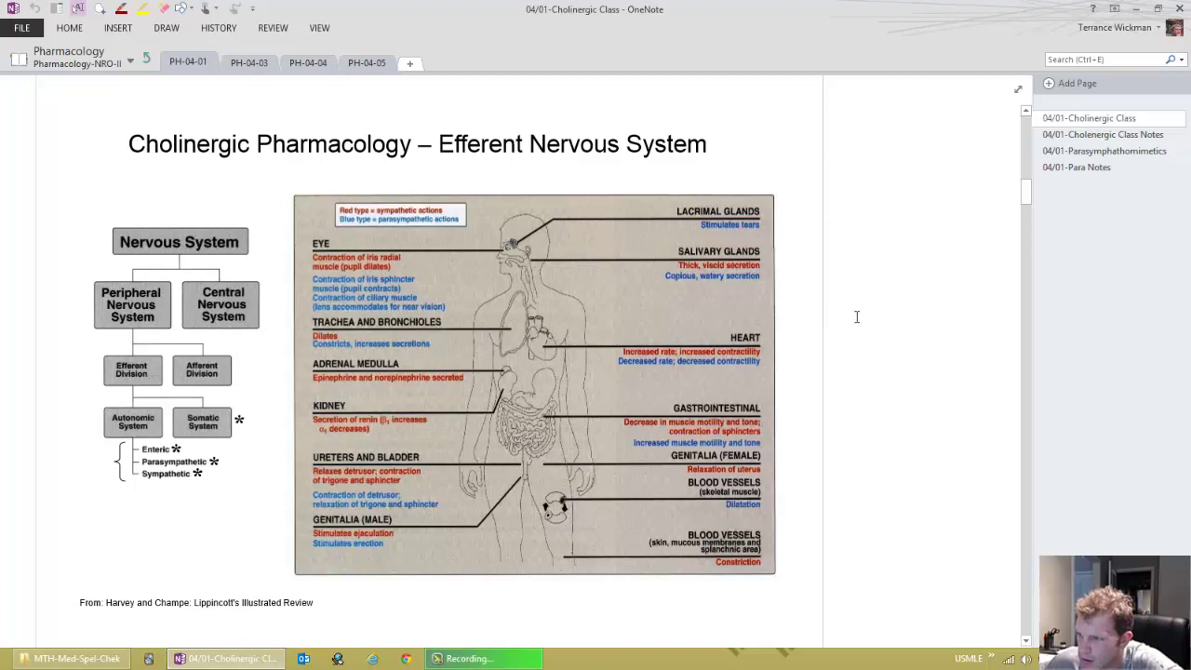
pyautogui.click(523, 662)
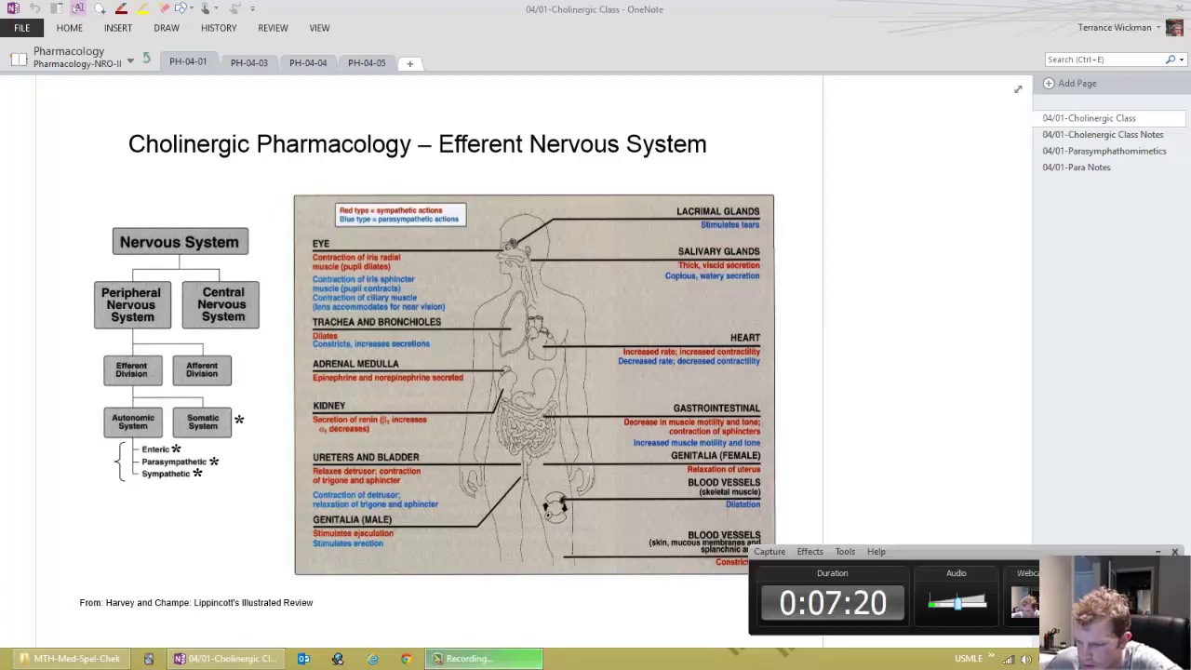